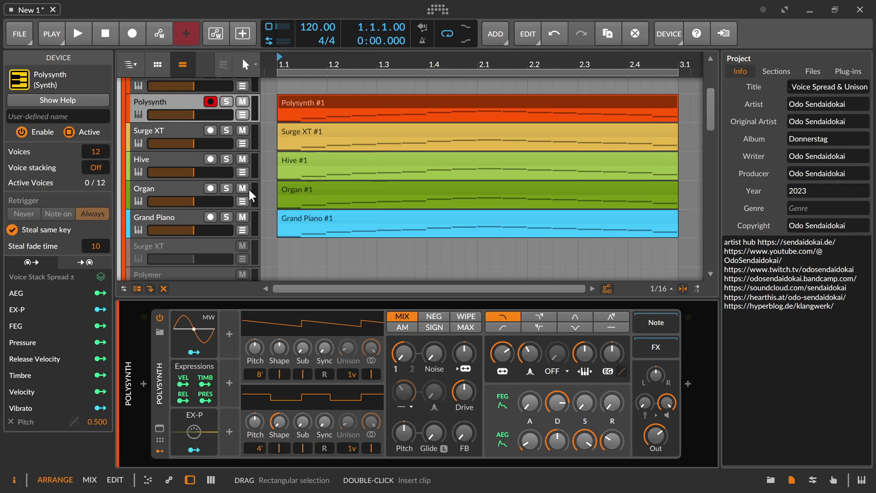
# Give Polysynth's oscillator 1 eight unison voices with the unison spread settled around 6 cents.
pyautogui.click(161, 114)
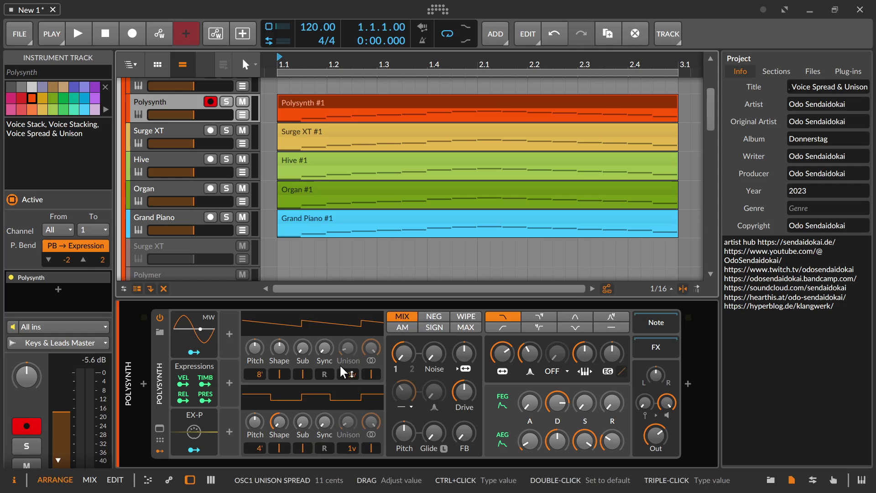
pyautogui.moveTo(355, 383); pyautogui.dragTo(355, 383)
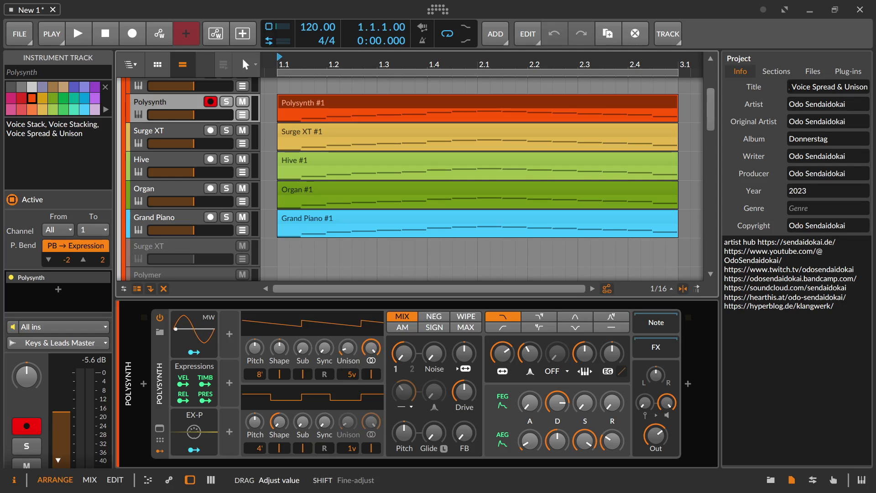
pyautogui.moveTo(348, 348); pyautogui.dragTo(350, 352)
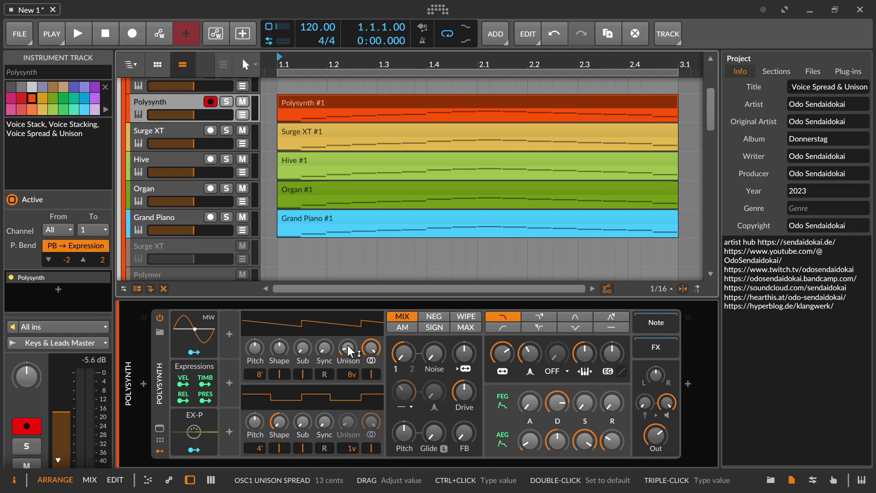
pyautogui.moveTo(349, 352); pyautogui.dragTo(354, 364)
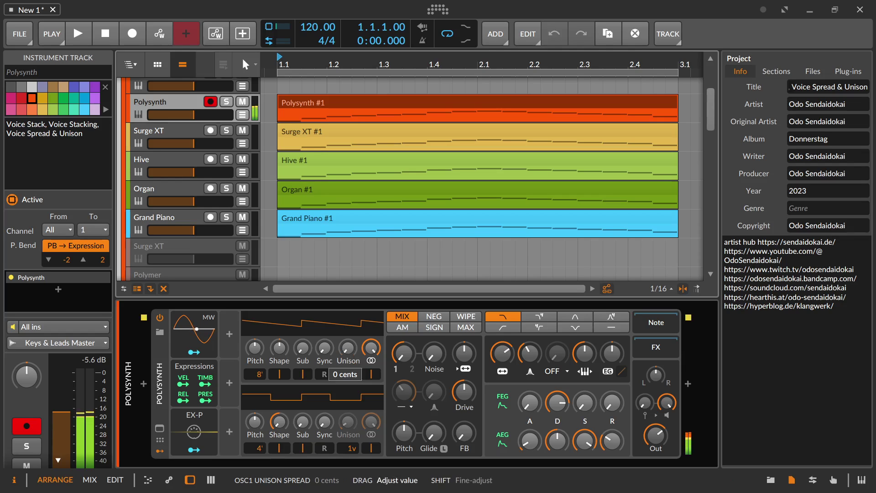
pyautogui.moveTo(354, 365); pyautogui.dragTo(350, 351)
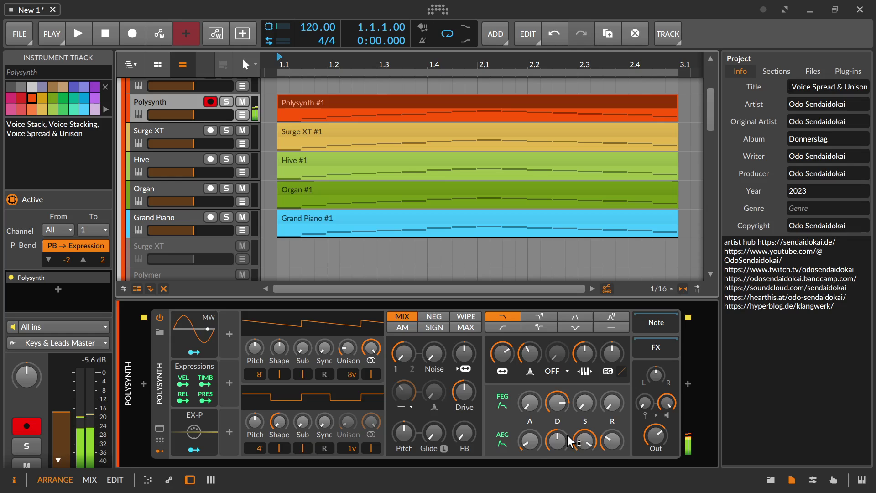
# Raise the amp envelope attack to about 67% and the release to about 72%.
pyautogui.moveTo(529, 441); pyautogui.dragTo(538, 448)
pyautogui.click(557, 441)
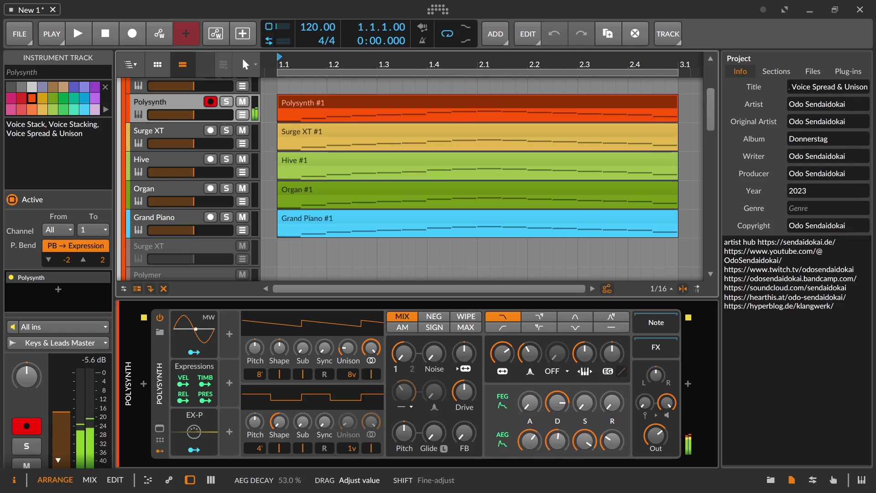
pyautogui.moveTo(612, 441); pyautogui.dragTo(612, 438)
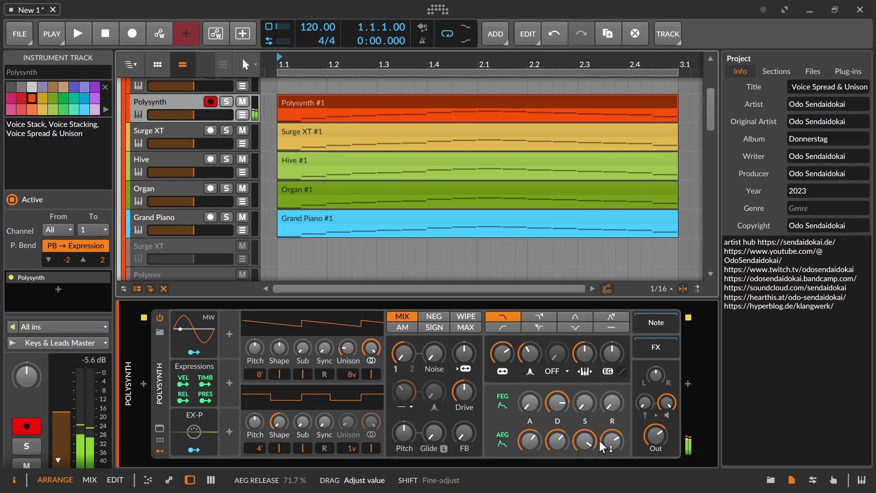
pyautogui.moveTo(529, 441); pyautogui.dragTo(544, 447)
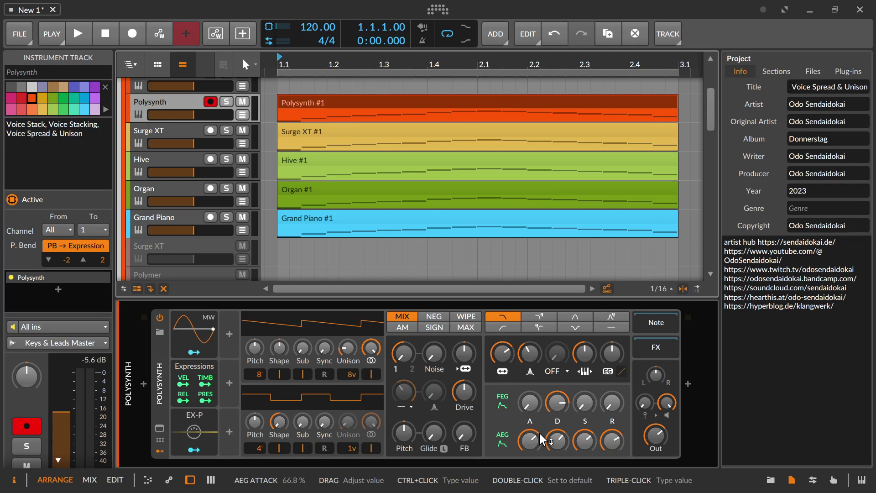
# Open Surge XT's plug-in window and raise oscillator 1 to 4 unison voices.
pyautogui.click(180, 133)
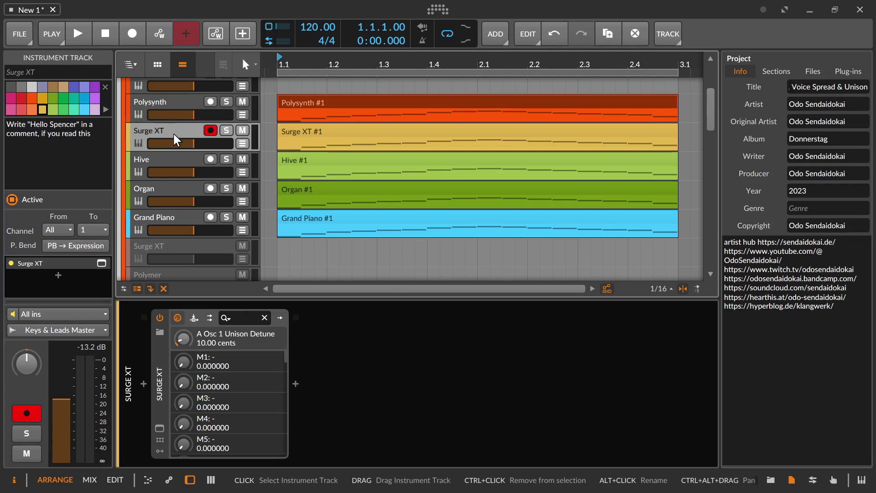
pyautogui.click(101, 264)
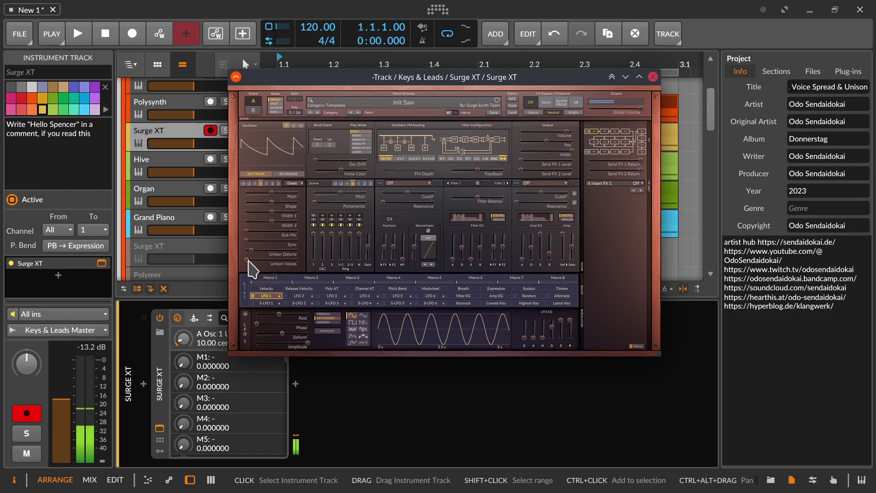
pyautogui.moveTo(250, 267); pyautogui.dragTo(257, 250)
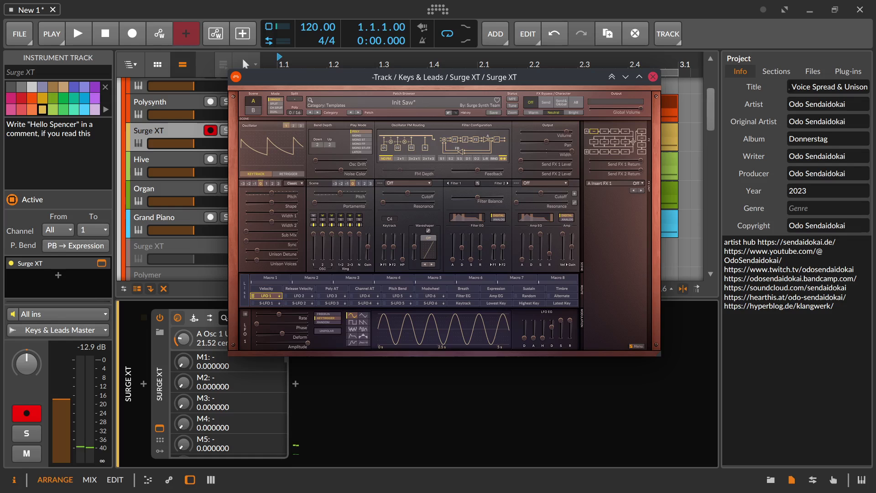
# Close the Surge XT window and open the Hive synth's plug-in window.
pyautogui.click(101, 264)
pyautogui.click(161, 164)
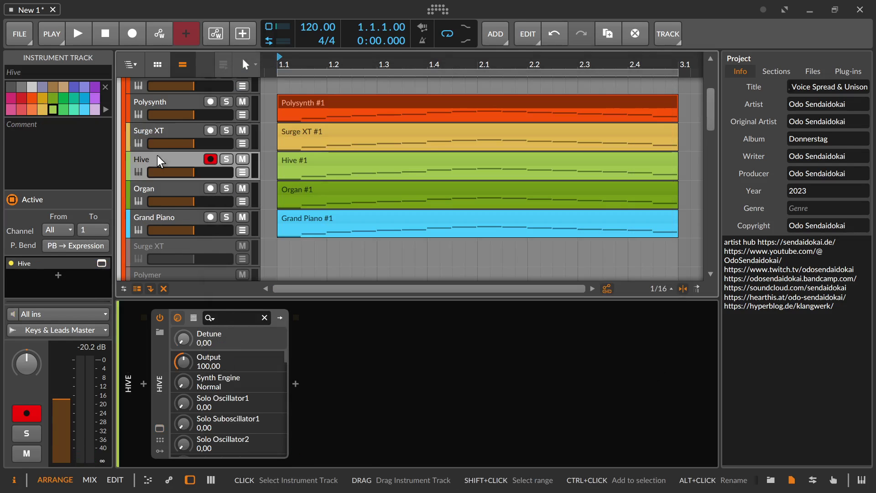
pyautogui.click(101, 263)
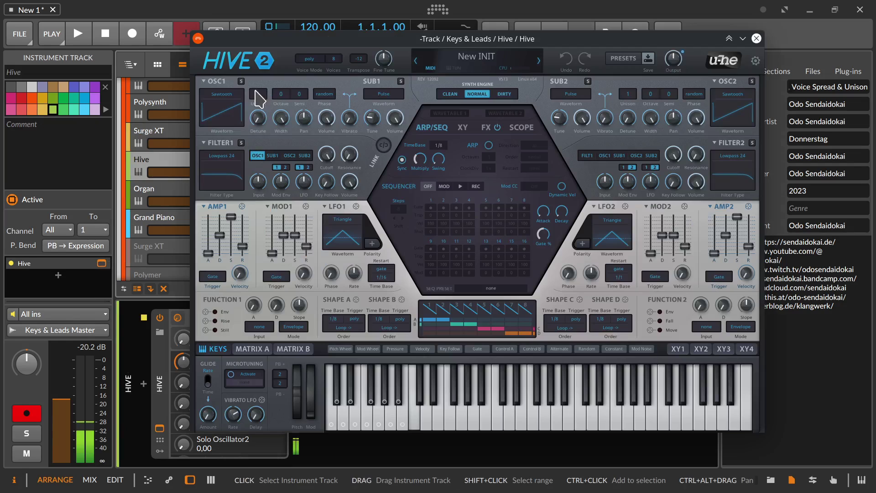
# Set Hive oscillator 1 to 16 unison voices, detune 31, and amp attack to 49.
pyautogui.scroll(4, 259, 92)
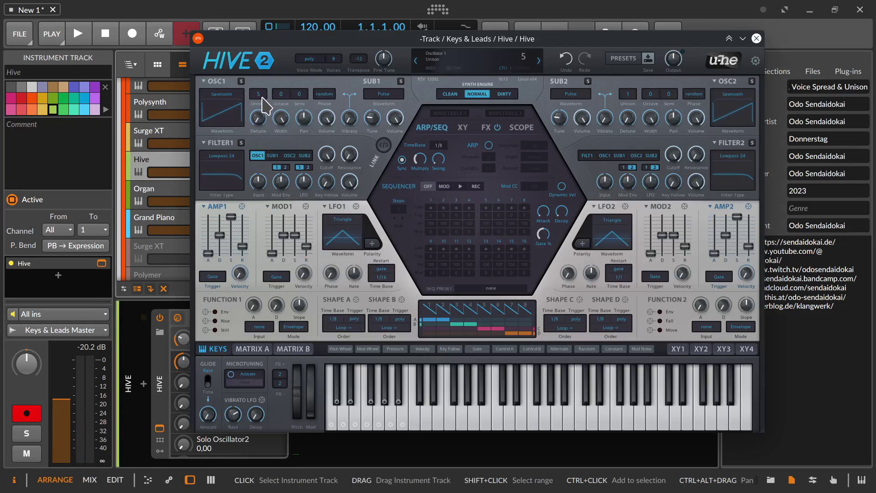
pyautogui.click(259, 93)
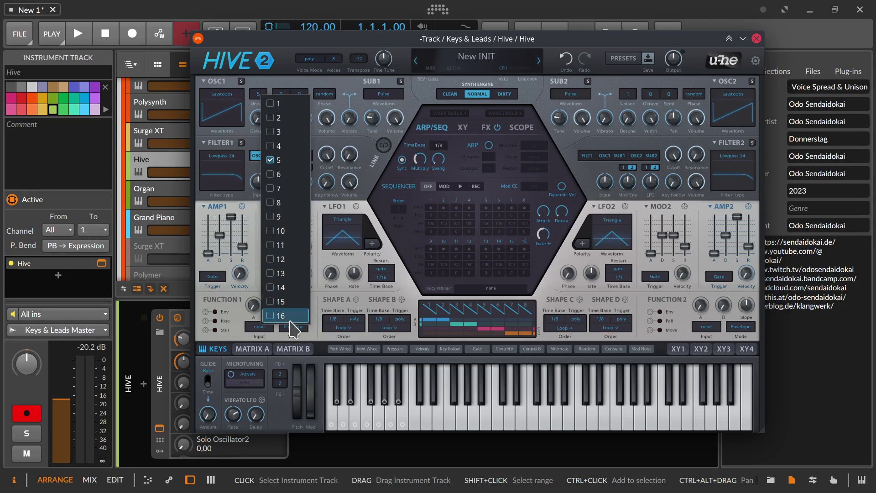
pyautogui.click(287, 316)
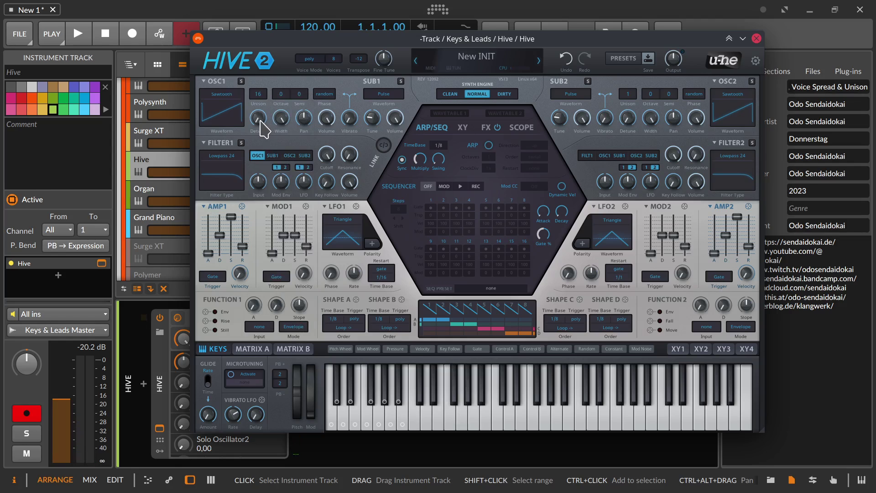
pyautogui.moveTo(261, 122); pyautogui.dragTo(263, 82)
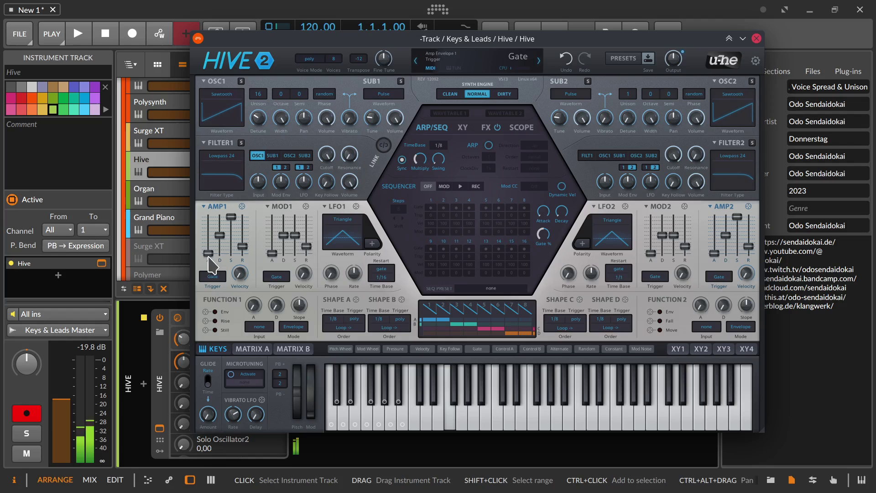
pyautogui.moveTo(209, 264); pyautogui.dragTo(209, 244)
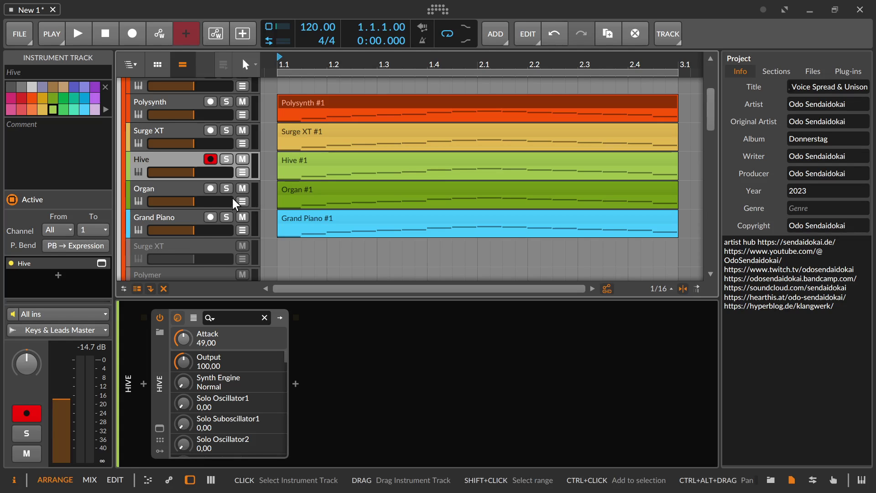
# Return Polysynth's oscillator 1 to a single unison voice.
pyautogui.click(155, 105)
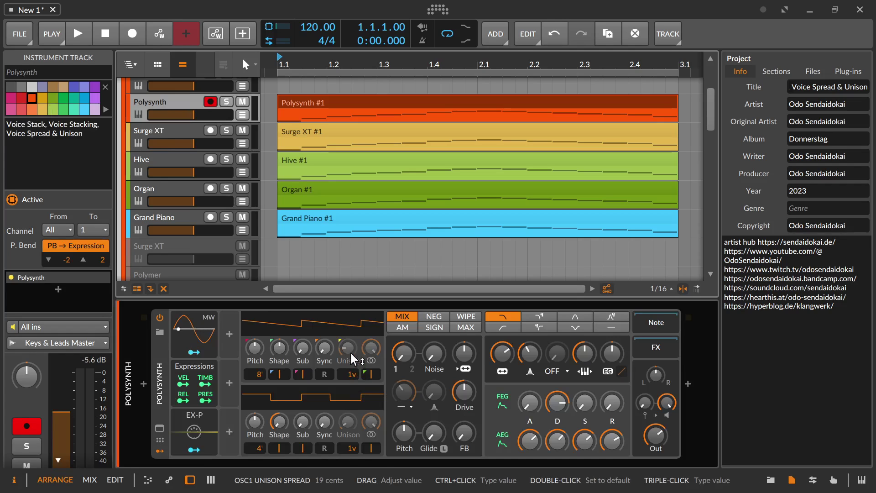
pyautogui.moveTo(350, 351); pyautogui.dragTo(349, 370)
pyautogui.click(157, 376)
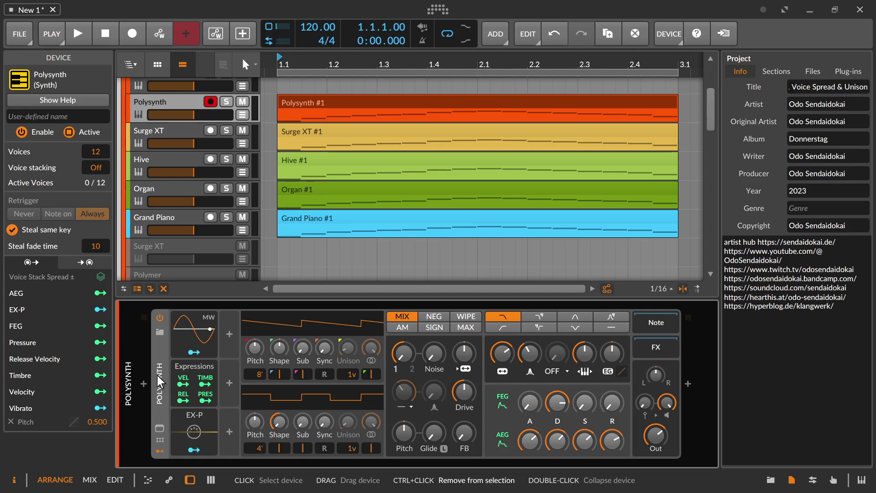
# Wrap Polysynth in an Instrument Layer with Ctrl+G and duplicate its layer.
pyautogui.hotkey('ctrl', 'g')
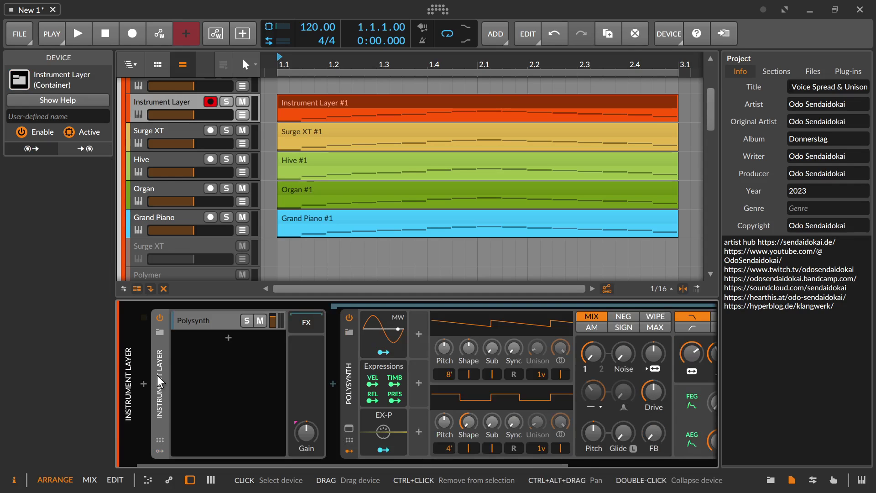
pyautogui.click(215, 320)
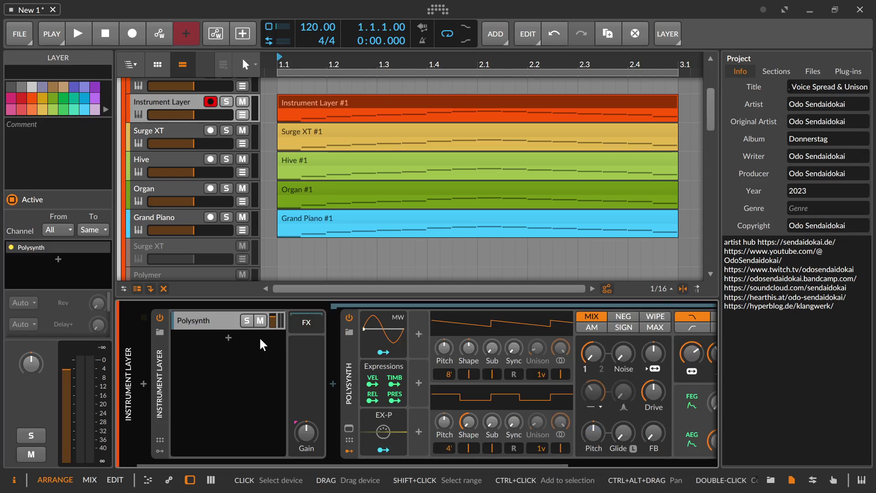
pyautogui.click(199, 320)
pyautogui.click(199, 320)
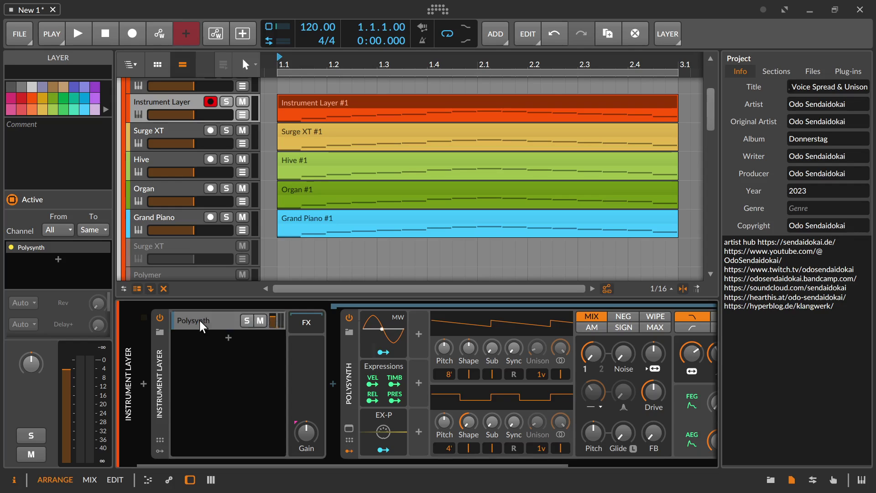
pyautogui.rightClick(199, 320)
pyautogui.click(314, 378)
# Select both Polysynth layers and duplicate them to make four layers.
pyautogui.press('ctrl')
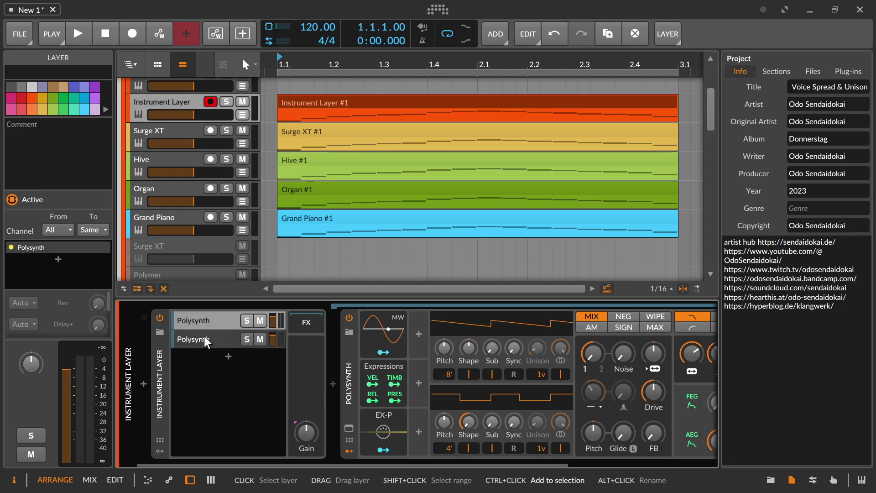
pyautogui.keyDown('ctrl'); pyautogui.click(204, 339); pyautogui.keyUp('ctrl')
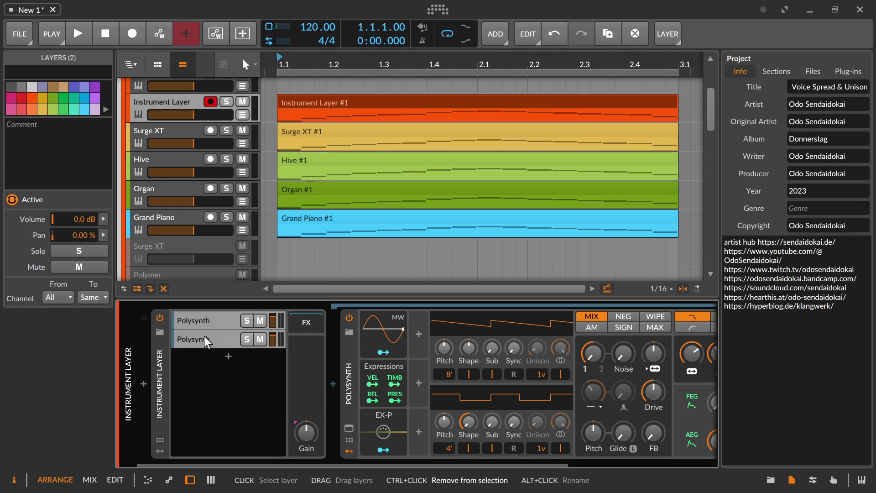
pyautogui.hotkey('ctrl', 'd')
pyautogui.click(204, 336)
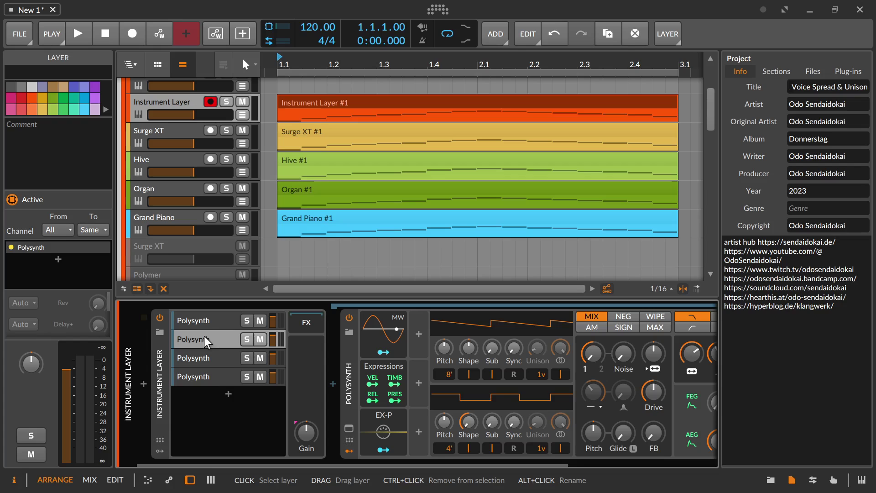
pyautogui.click(345, 356)
pyautogui.click(167, 338)
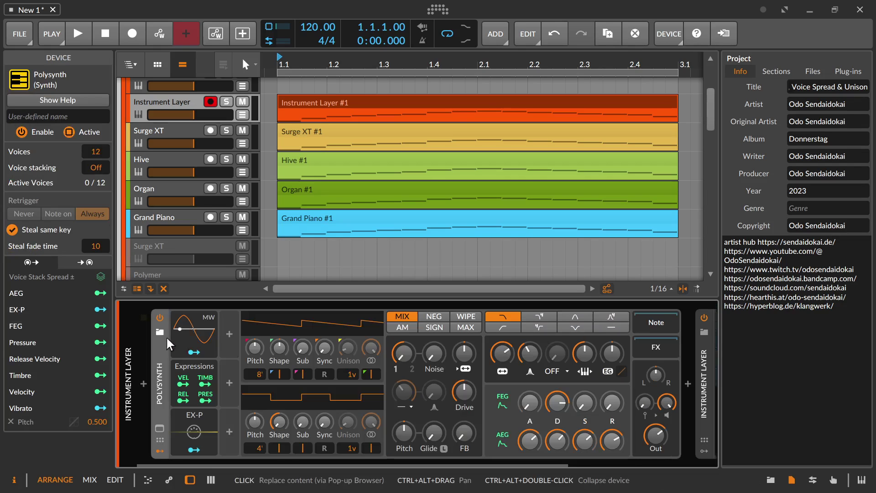
# Delete the Instrument Layer container and set Polysynth's voice stacking to 5.
pyautogui.click(705, 371)
pyautogui.press('Delete')
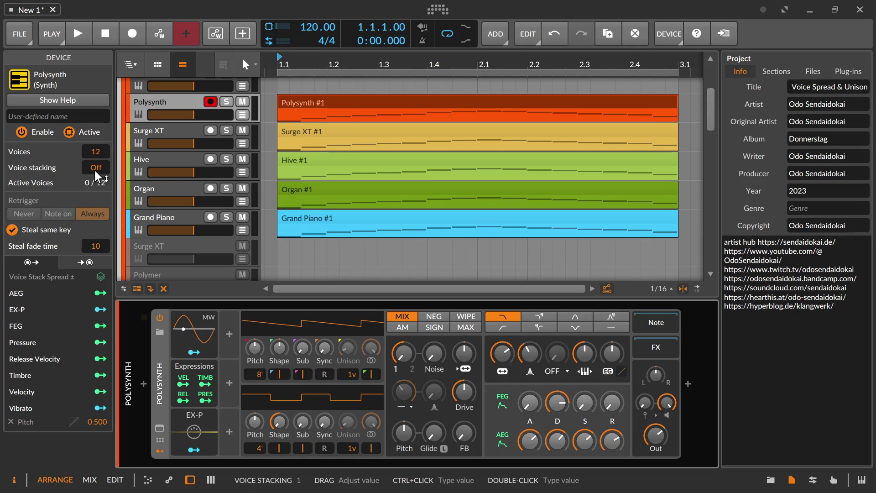
pyautogui.moveTo(91, 173); pyautogui.dragTo(91, 155)
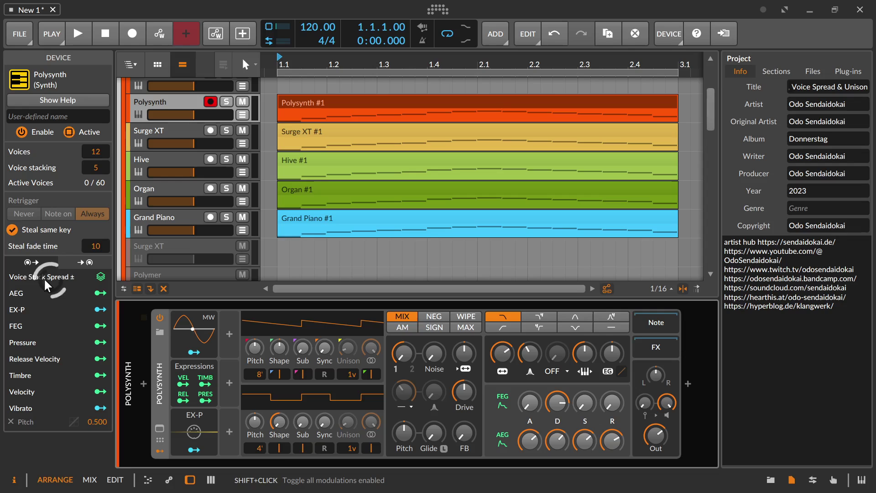
# Map voice stack spread to Pitch at 0.333, then shorten amp release and set attack near 30%.
pyautogui.click(74, 277)
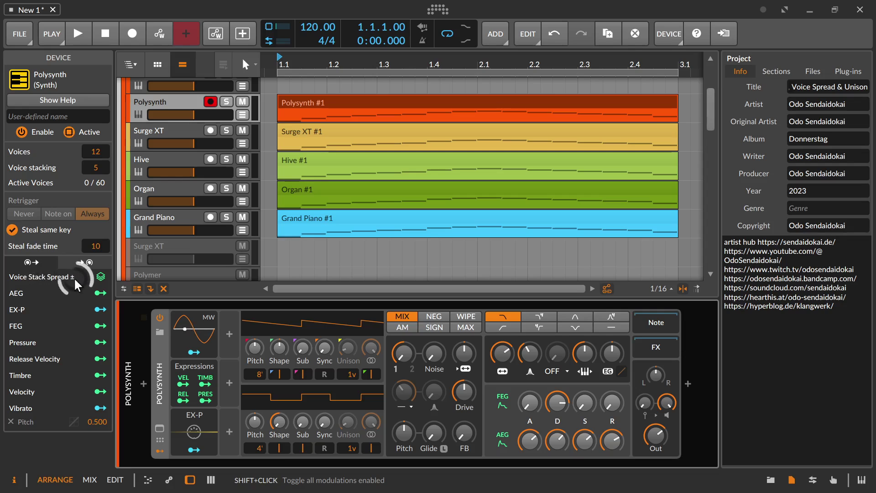
pyautogui.click(101, 277)
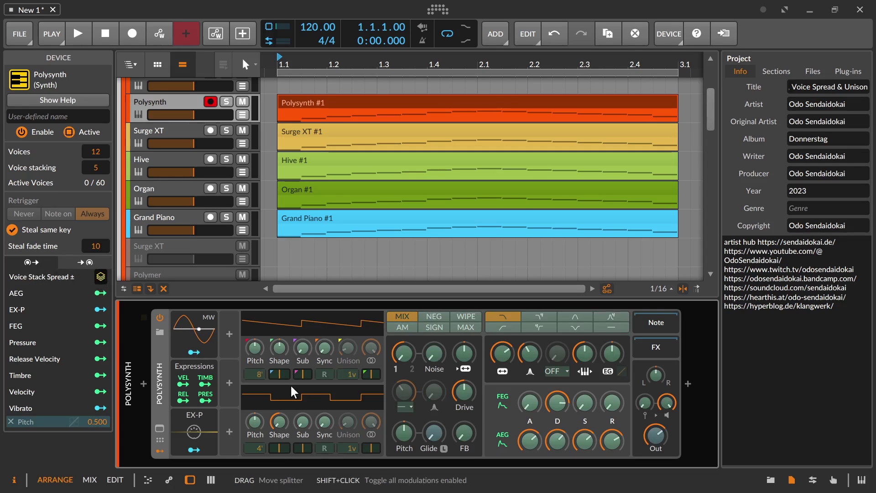
pyautogui.rightClick(404, 439)
pyautogui.click(392, 430)
pyautogui.moveTo(392, 430); pyautogui.dragTo(392, 413)
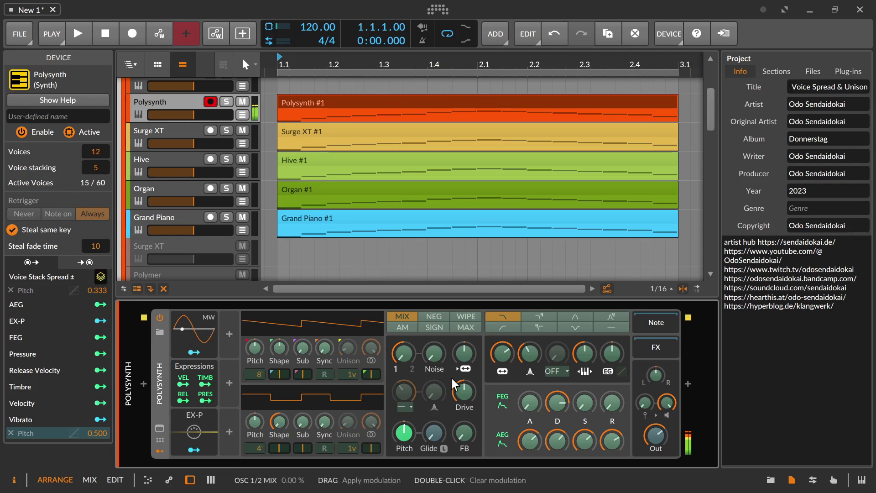
pyautogui.press('Escape')
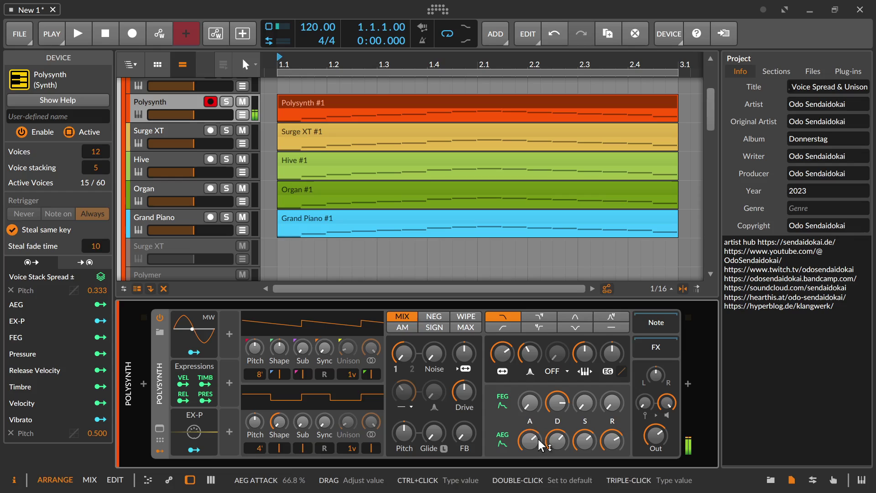
pyautogui.moveTo(585, 446); pyautogui.dragTo(612, 458)
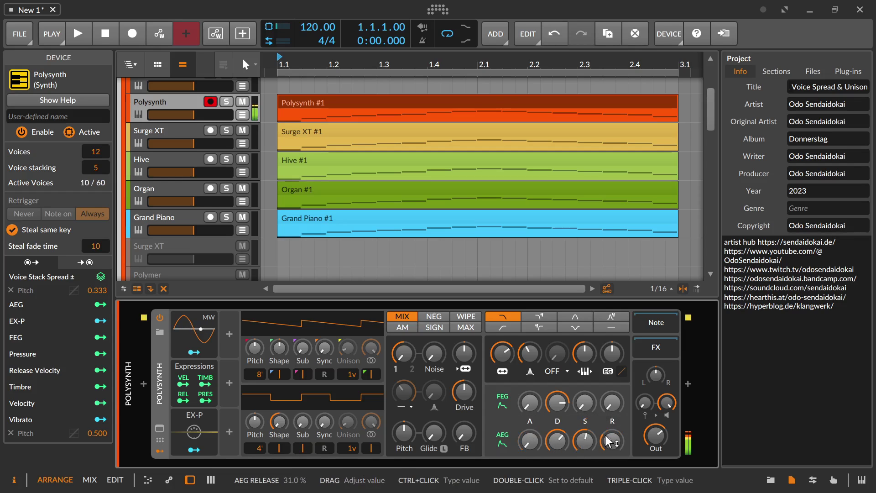
pyautogui.moveTo(525, 441); pyautogui.dragTo(525, 425)
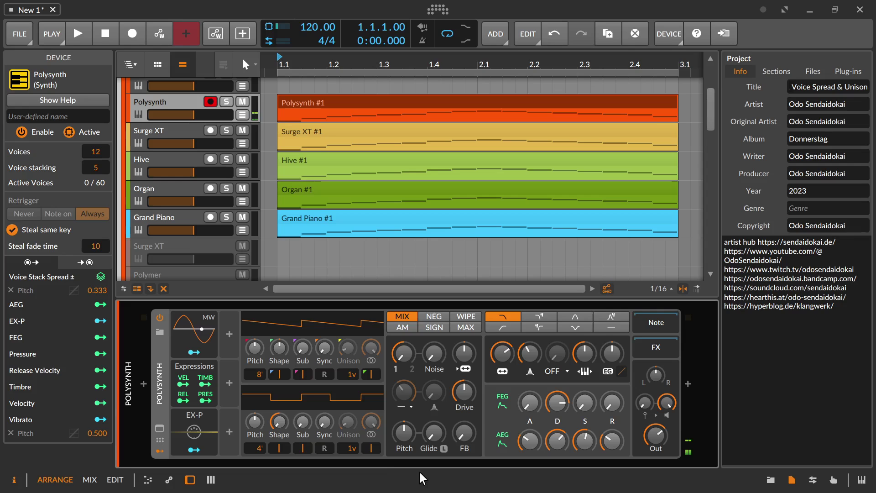
# Remove the voice-stack Pitch 0.333 mapping and raise Polysynth's voices from 12 to 16, keeping stacking at 5.
pyautogui.click(11, 290)
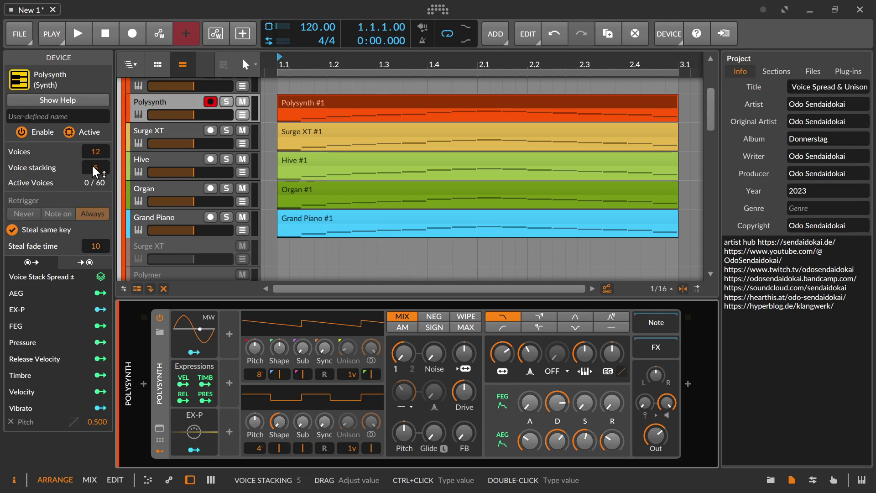
pyautogui.moveTo(95, 171)
pyautogui.mouseDown()
pyautogui.moveTo(95, 194)
pyautogui.moveTo(97, 172)
pyautogui.mouseUp()
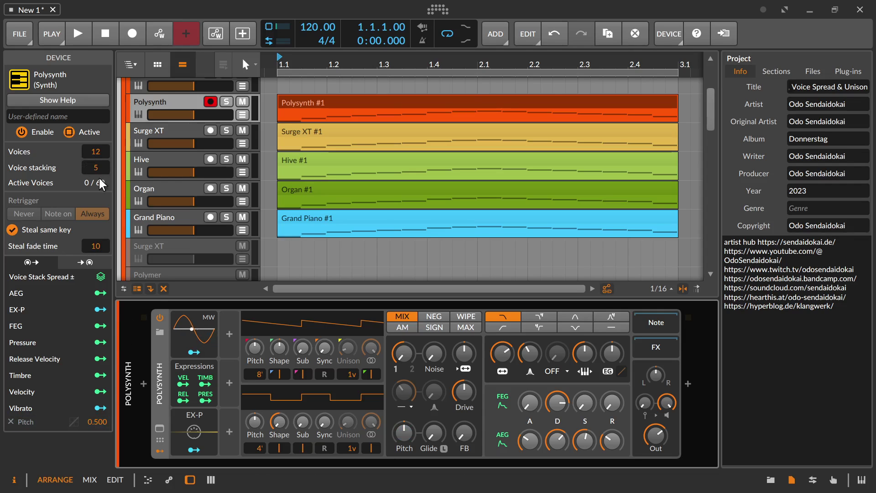
pyautogui.moveTo(95, 168)
pyautogui.mouseDown()
pyautogui.moveTo(96, 183)
pyautogui.moveTo(98, 163)
pyautogui.mouseUp()
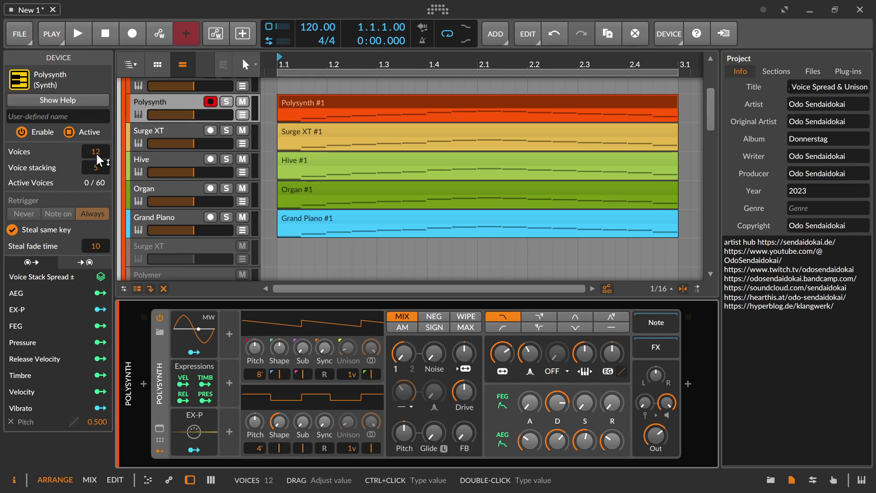
pyautogui.moveTo(98, 152); pyautogui.dragTo(98, 144)
# Set Polysynth's amp envelope release to 33.3%.
pyautogui.click(56, 232)
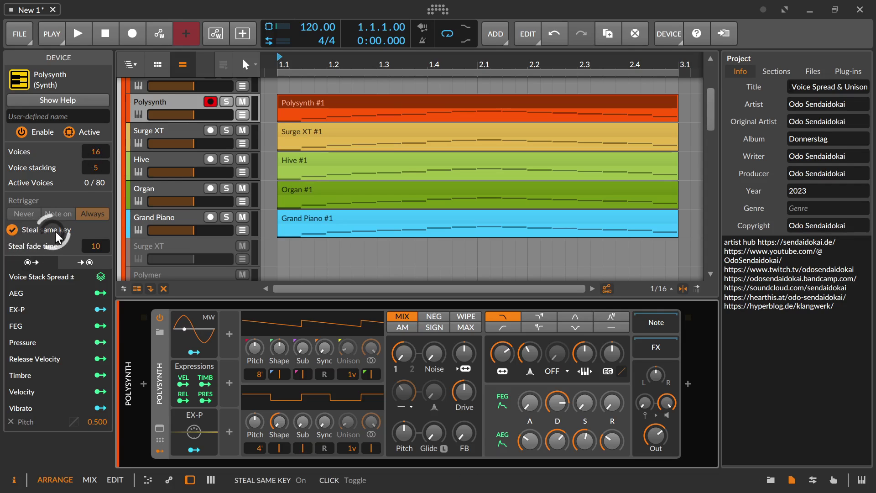
pyautogui.click(40, 230)
pyautogui.click(26, 232)
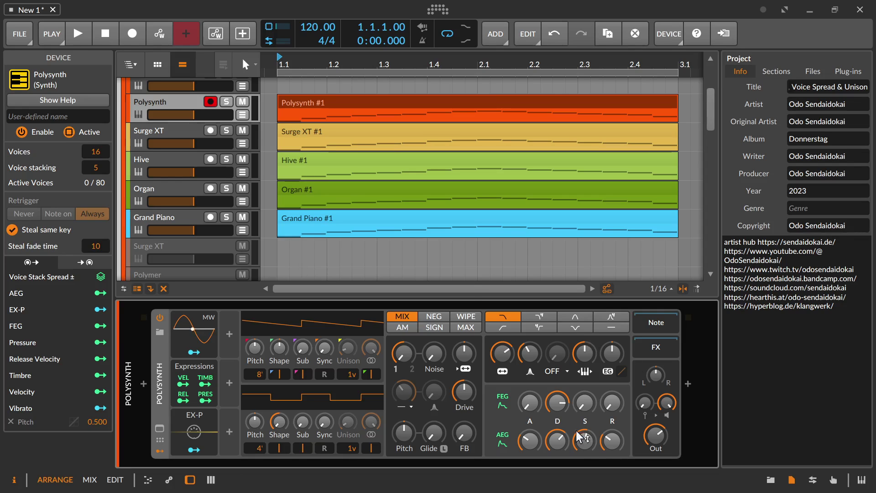
pyautogui.moveTo(612, 442); pyautogui.dragTo(612, 442)
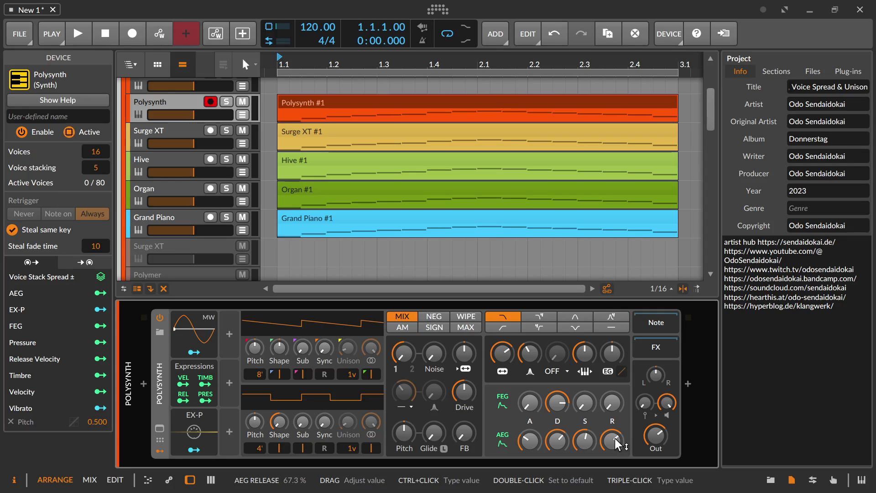
pyautogui.moveTo(615, 438); pyautogui.dragTo(613, 441)
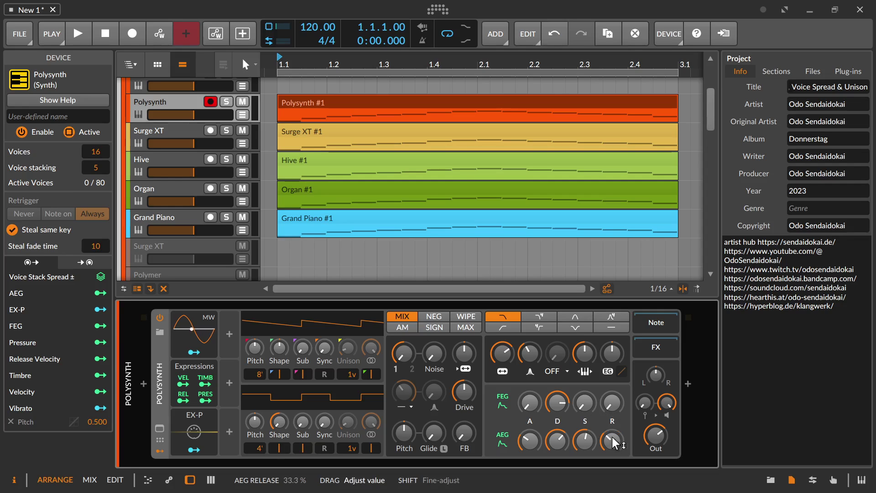
# Turn off Steal same key and switch to the Organ track.
pyautogui.click(13, 230)
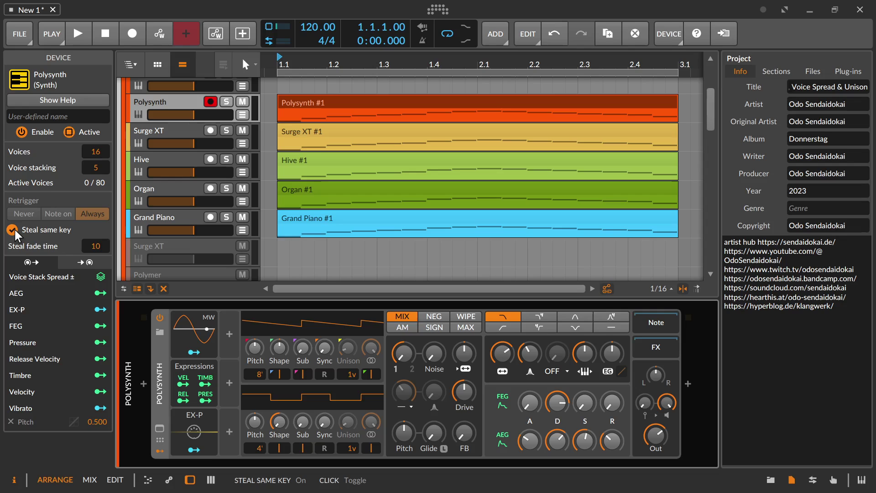
pyautogui.click(14, 230)
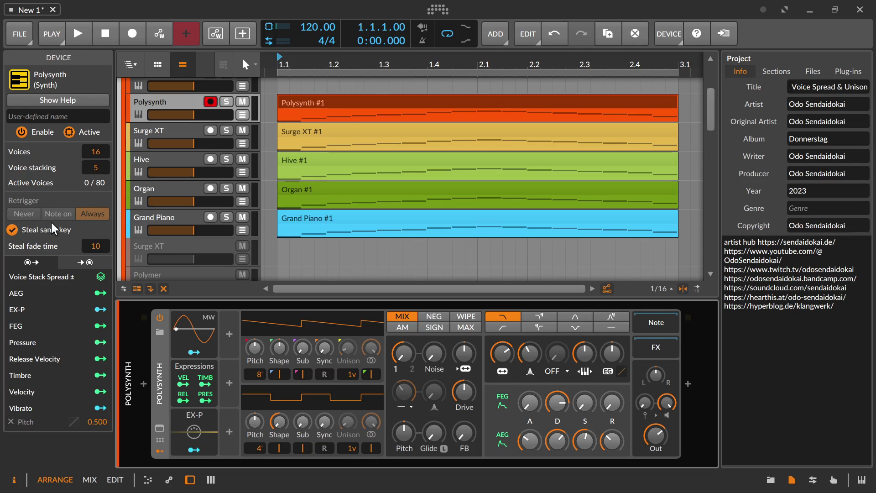
pyautogui.click(59, 229)
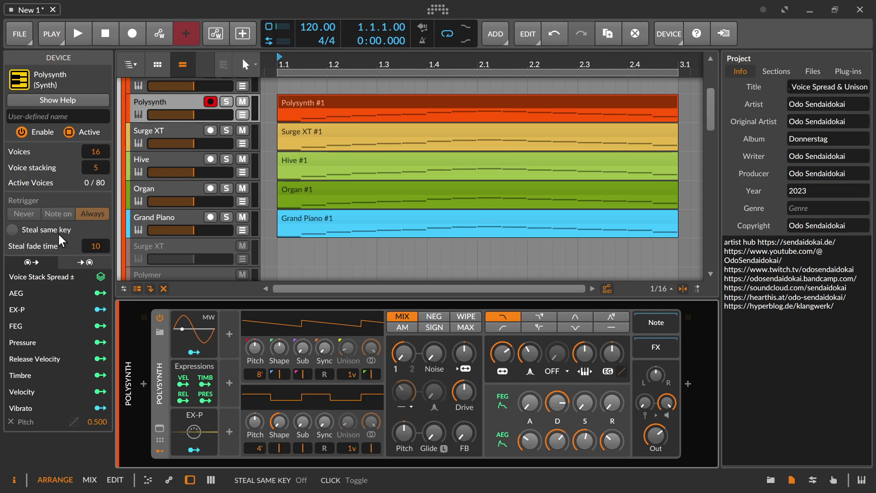
pyautogui.click(85, 276)
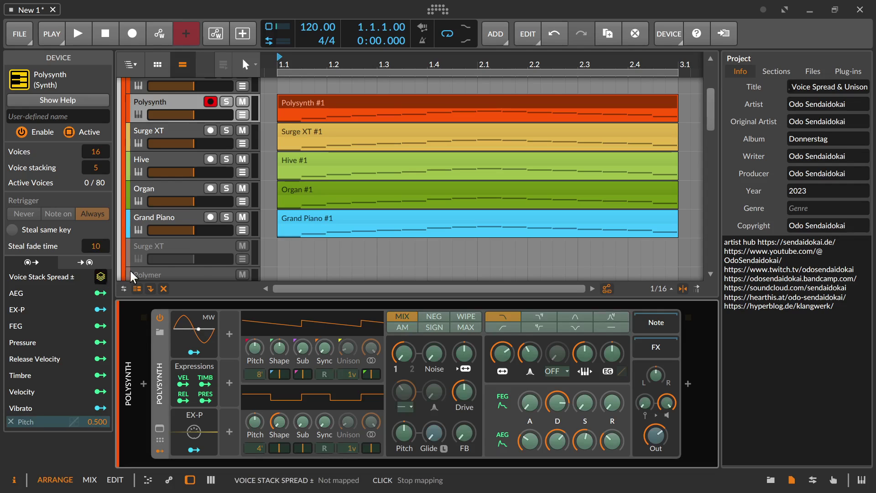
pyautogui.click(100, 278)
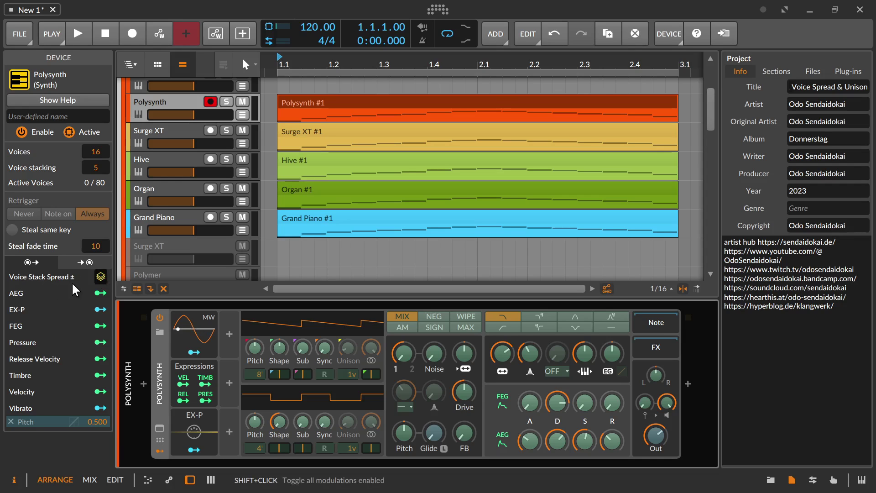
pyautogui.click(155, 191)
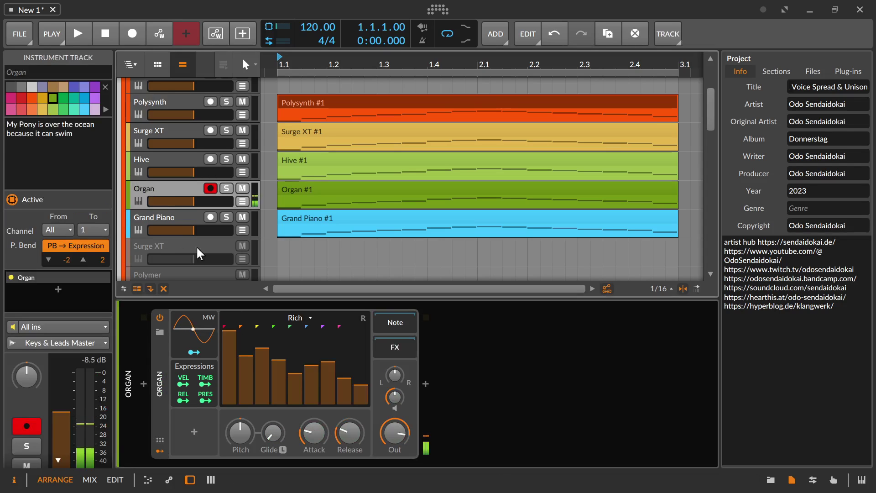
# Replace the Organ's Pitch 0.300 spread mapping with 0.240, and let the LFO modulate the voice stack spread.
pyautogui.click(158, 371)
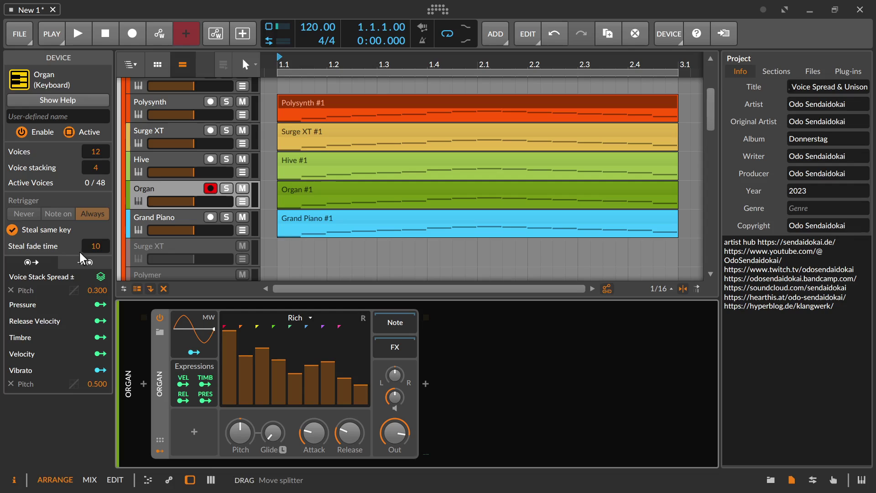
pyautogui.click(10, 289)
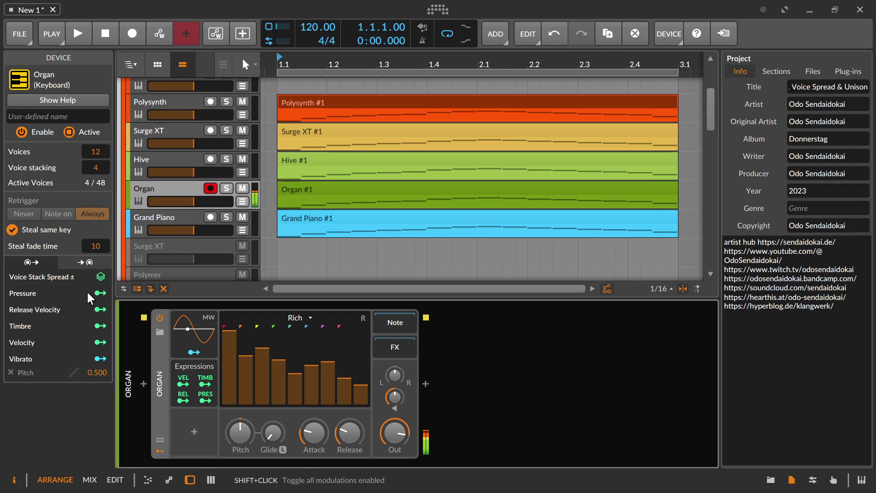
pyautogui.click(100, 276)
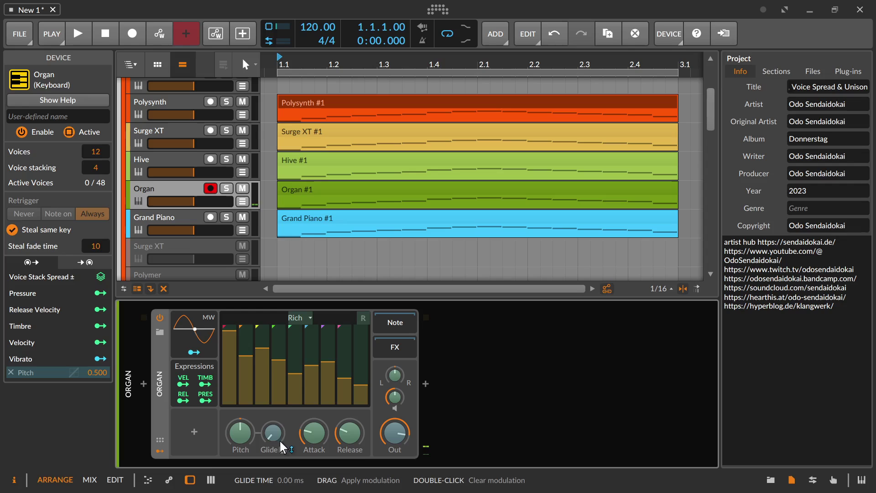
pyautogui.moveTo(242, 435)
pyautogui.mouseDown()
pyautogui.moveTo(242, 422)
pyautogui.moveTo(243, 434)
pyautogui.mouseUp()
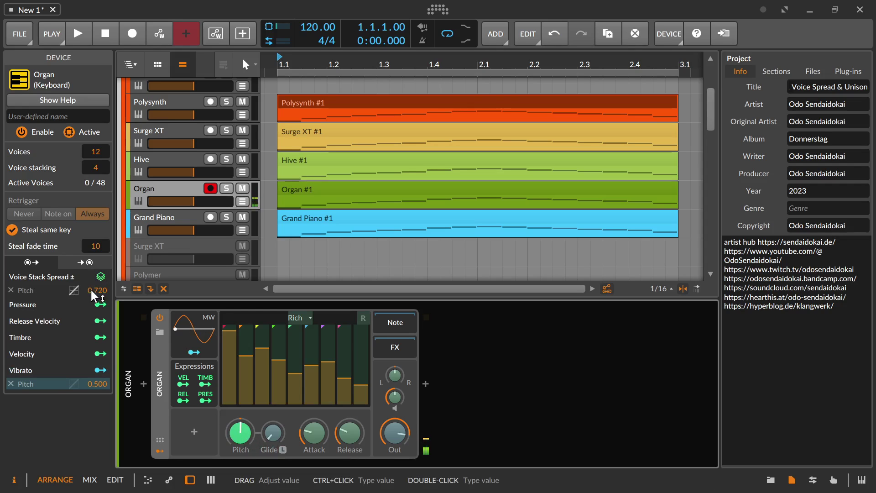
pyautogui.moveTo(93, 290); pyautogui.dragTo(98, 297)
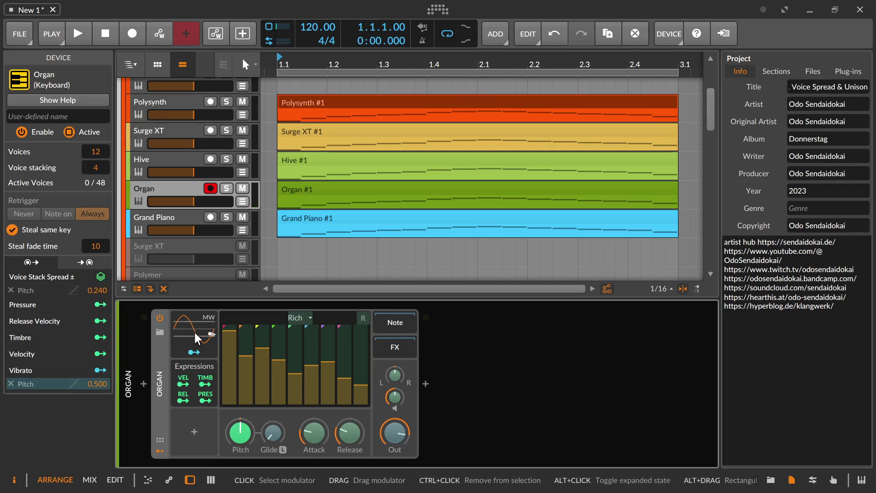
pyautogui.moveTo(193, 330); pyautogui.dragTo(94, 291)
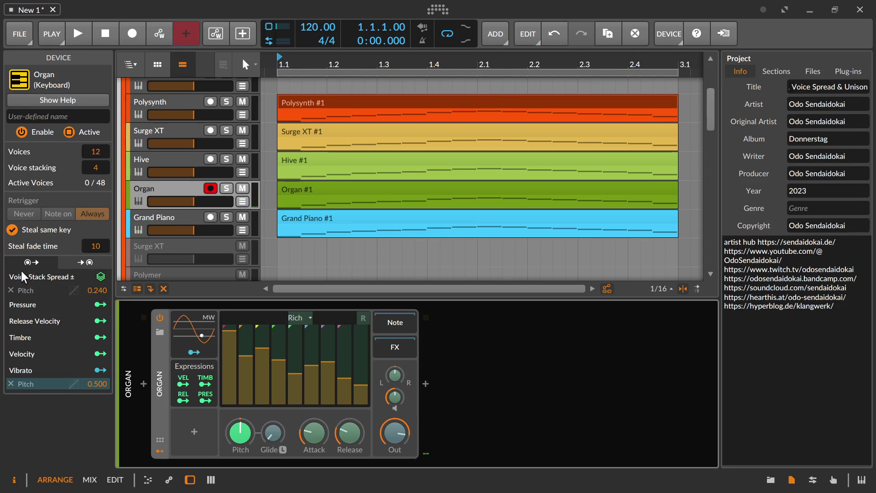
pyautogui.click(11, 290)
# On the Grand Piano Sampler, set voice stacking to 2 and map Voice Stack Spread to Pitch at -0.24.
pyautogui.click(152, 218)
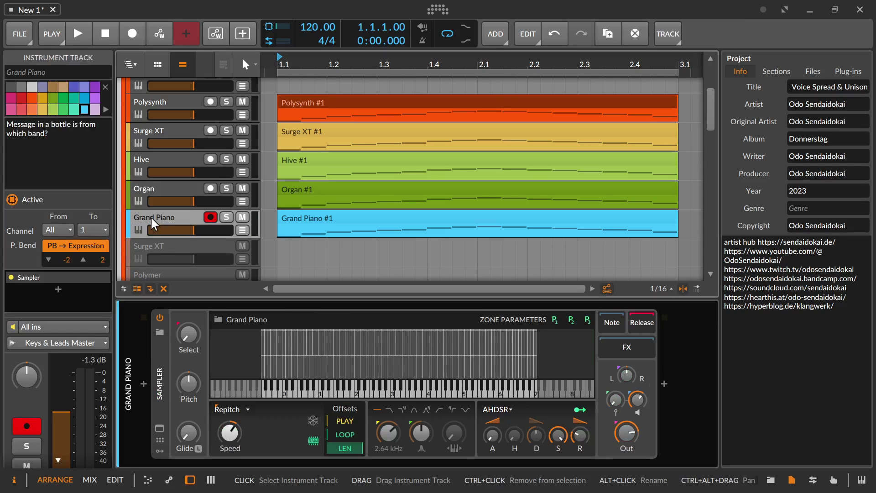
pyautogui.click(157, 385)
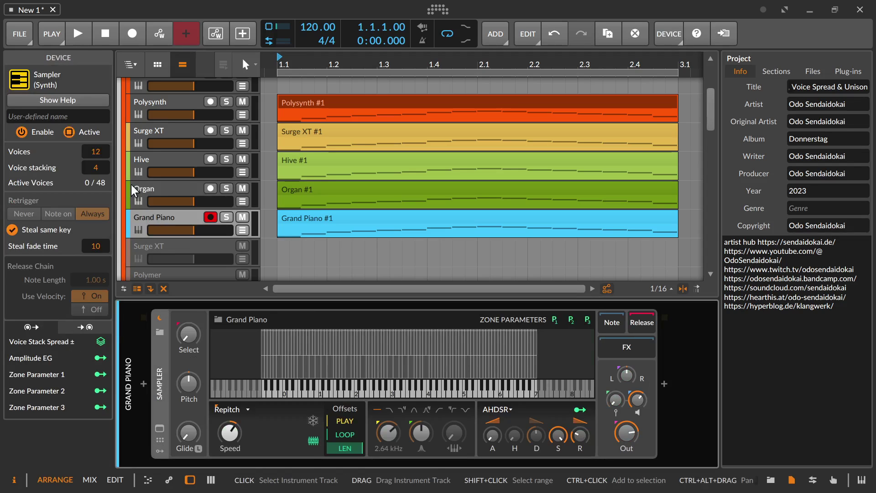
pyautogui.moveTo(91, 168); pyautogui.dragTo(93, 172)
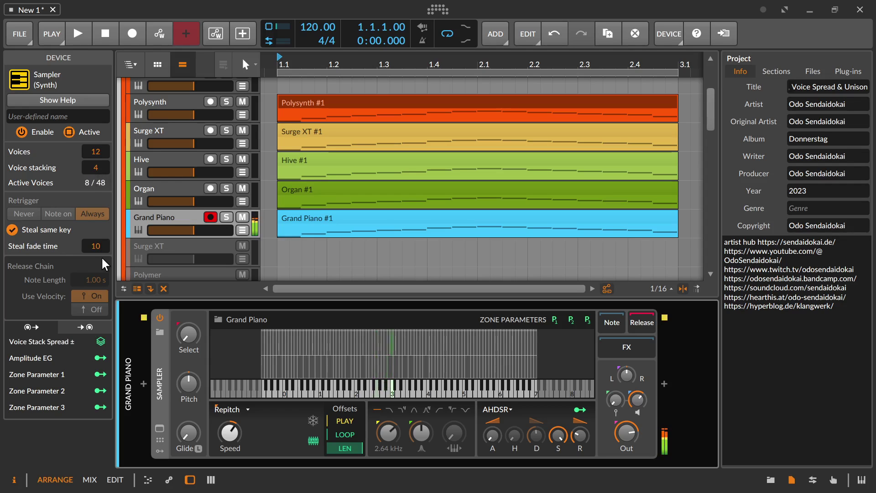
pyautogui.click(100, 343)
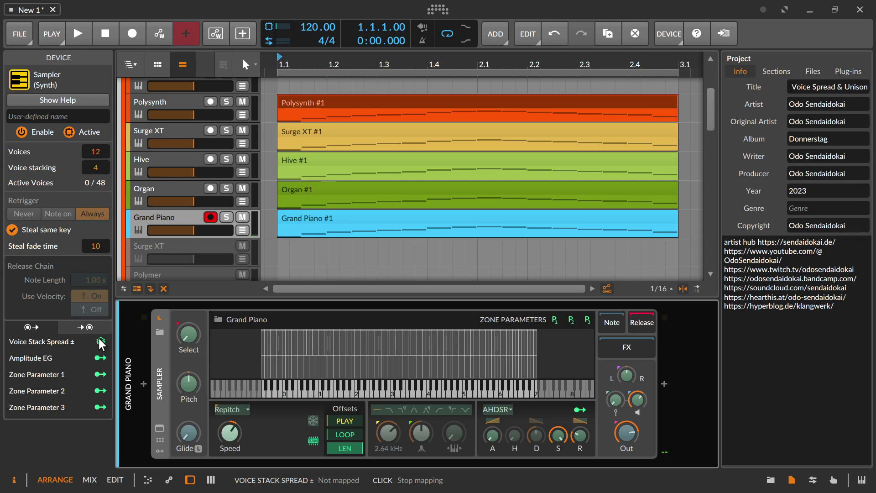
pyautogui.click(193, 387)
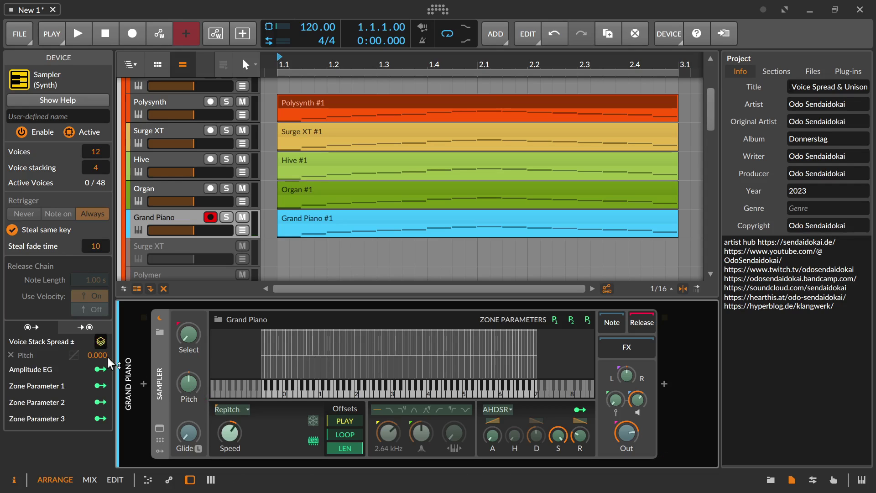
pyautogui.moveTo(99, 358)
pyautogui.mouseDown()
pyautogui.moveTo(98, 338)
pyautogui.moveTo(98, 365)
pyautogui.moveTo(114, 354)
pyautogui.mouseUp()
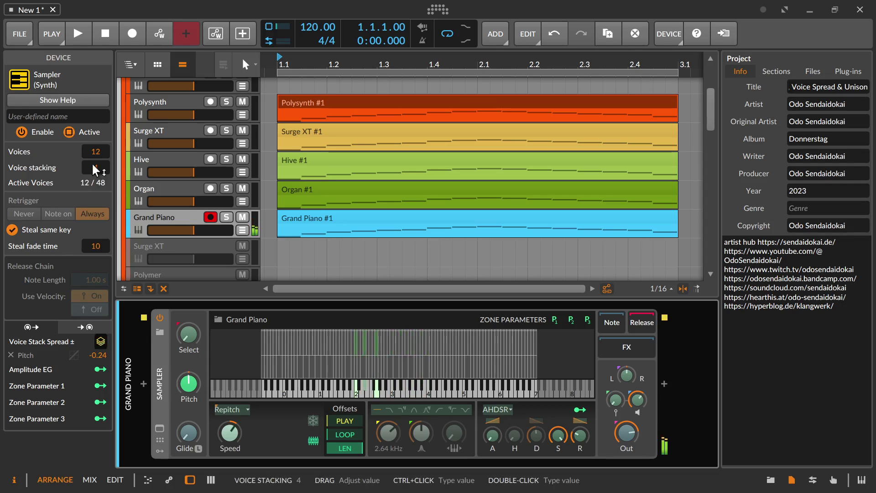
pyautogui.moveTo(95, 167)
pyautogui.mouseDown()
pyautogui.moveTo(96, 183)
pyautogui.moveTo(95, 173)
pyautogui.mouseUp()
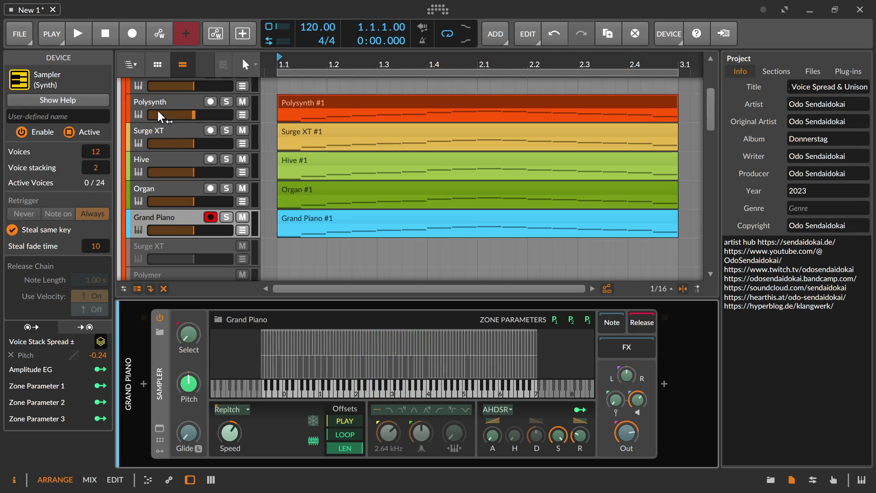
# Select the Polysynth track and show its device settings with the modulator panel.
pyautogui.click(157, 96)
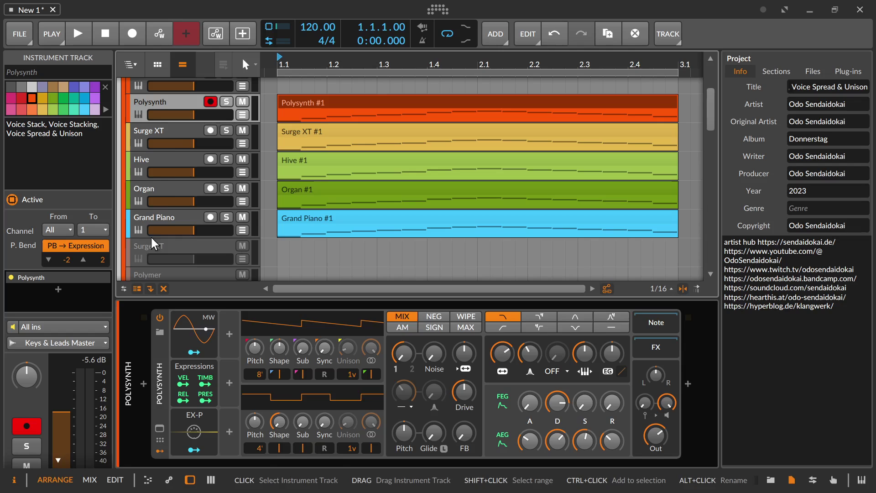
pyautogui.click(173, 130)
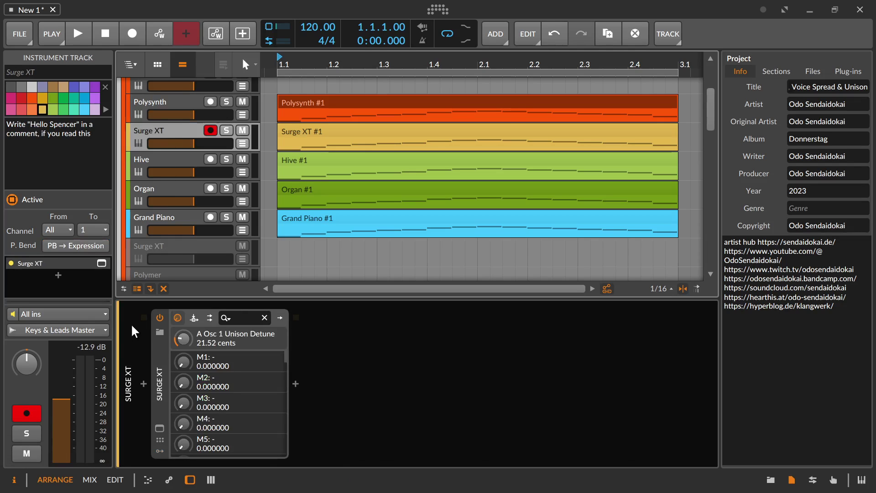
pyautogui.click(192, 99)
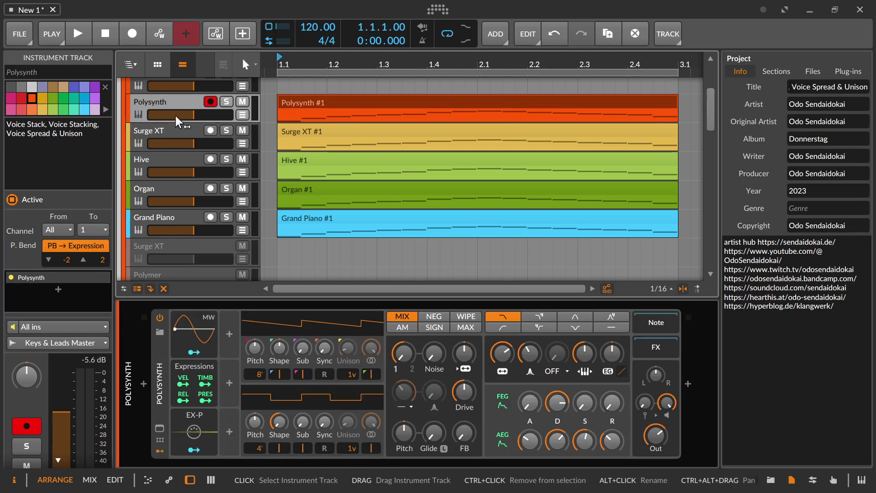
pyautogui.click(161, 381)
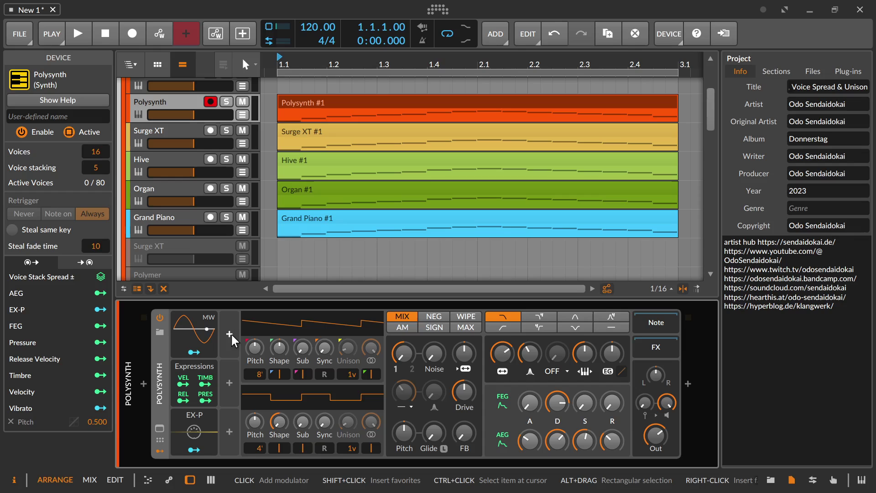
pyautogui.click(160, 450)
pyautogui.click(160, 450)
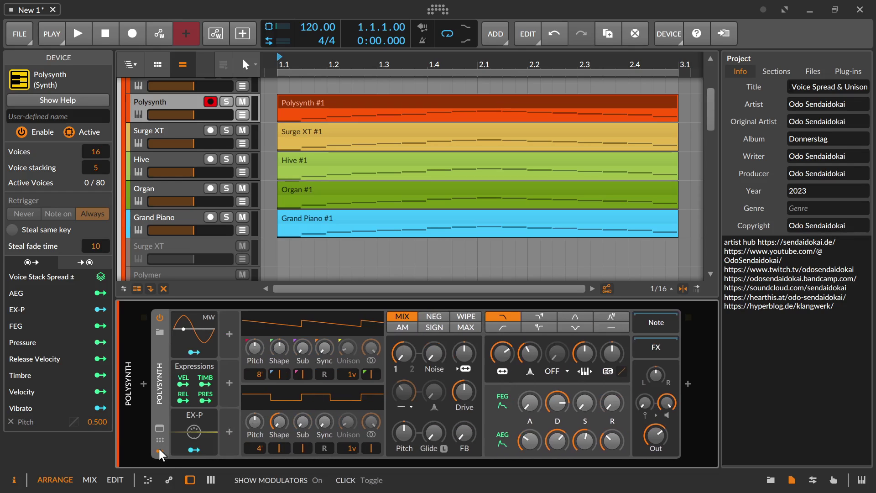
# Insert a Voice Stack modulator by searching 'voice', then bring up its F1 help overview.
pyautogui.click(231, 330)
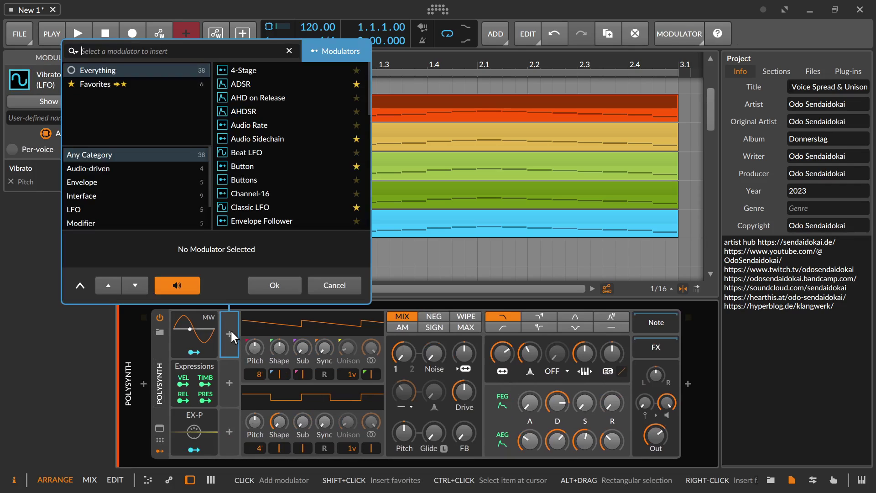
pyautogui.write('voice')
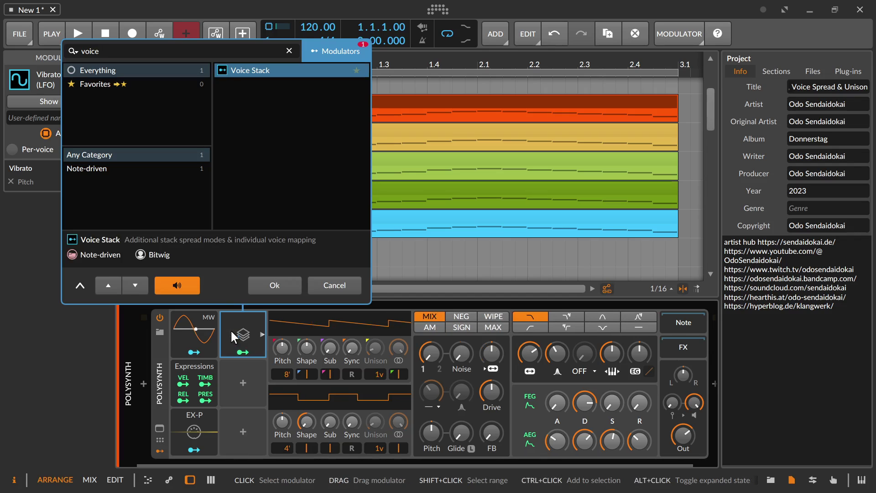
pyautogui.press('Return')
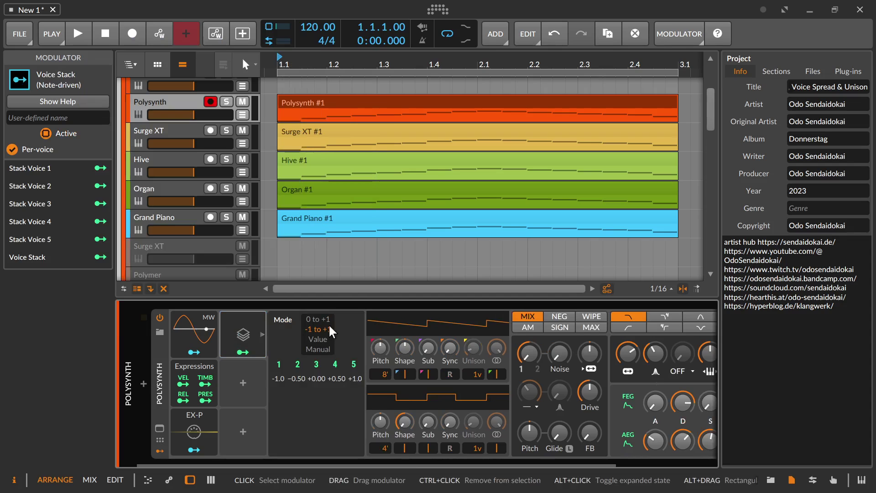
pyautogui.click(235, 319)
pyautogui.click(234, 320)
pyautogui.press('F1')
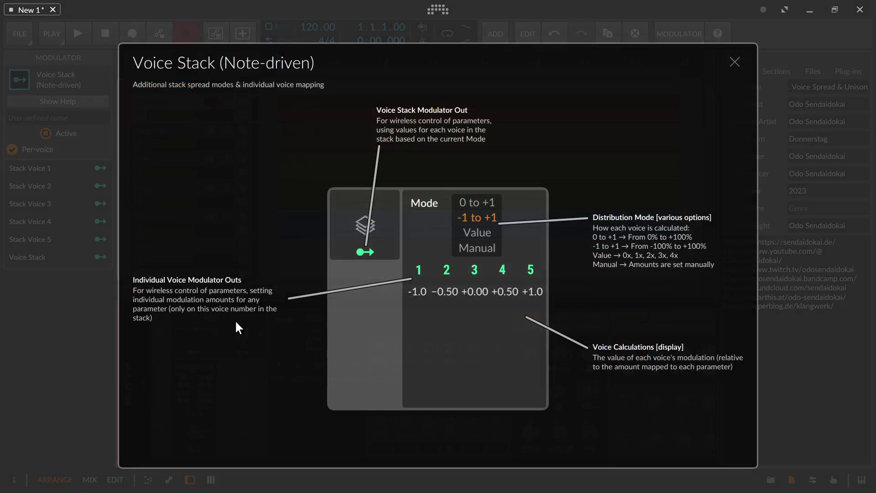
pyautogui.click(474, 205)
pyautogui.click(466, 218)
pyautogui.click(470, 205)
# Return distribution to -1 to +1, close the help, and put Stack Voice 1 into mapping mode.
pyautogui.click(475, 218)
pyautogui.click(416, 268)
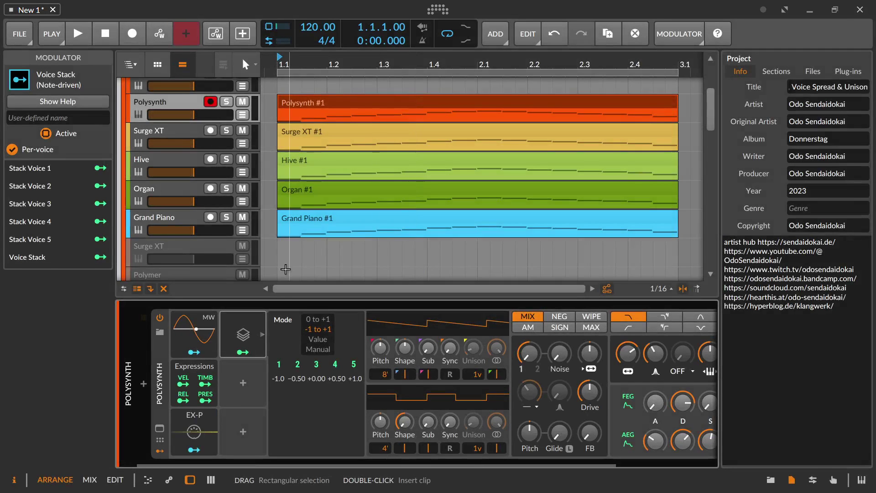
pyautogui.click(283, 363)
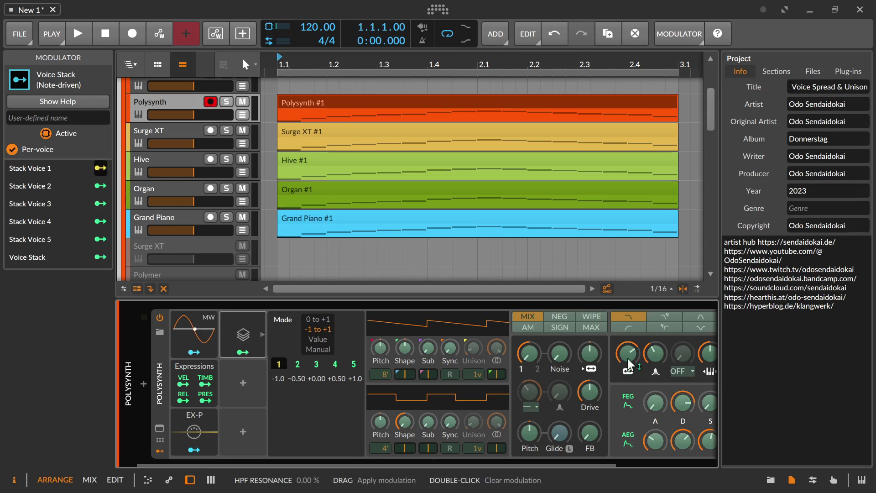
pyautogui.moveTo(628, 365); pyautogui.dragTo(665, 356)
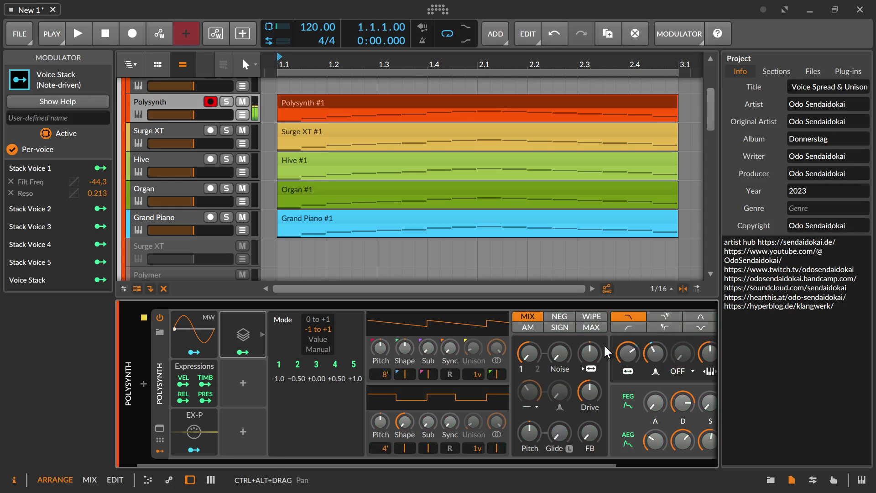
pyautogui.click(11, 182)
pyautogui.click(11, 182)
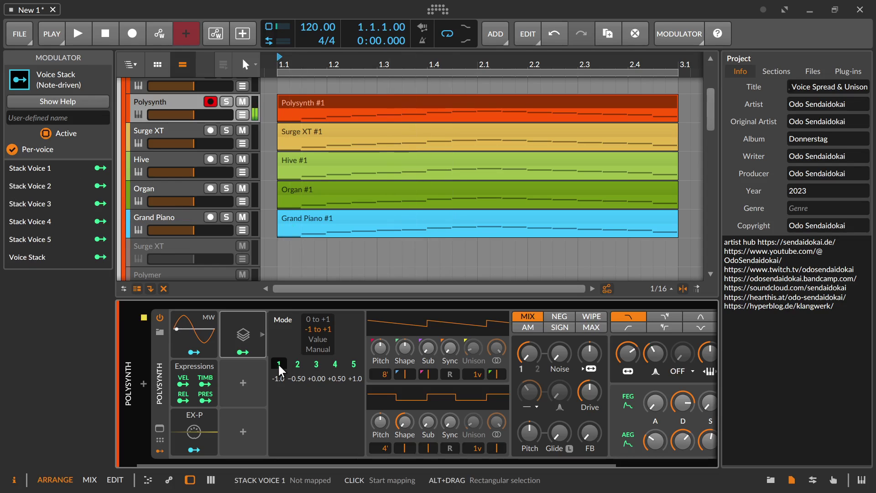
pyautogui.click(297, 370)
pyautogui.moveTo(628, 353); pyautogui.dragTo(628, 388)
pyautogui.moveTo(655, 353); pyautogui.dragTo(655, 343)
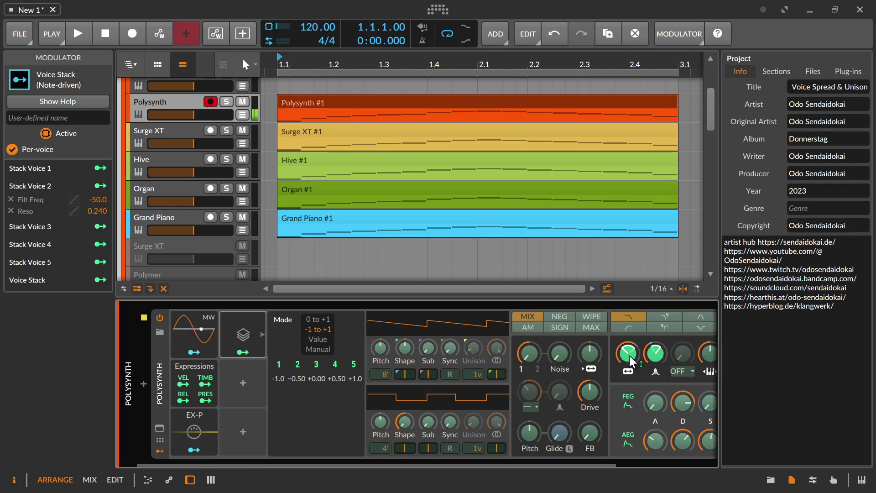
pyautogui.moveTo(628, 352); pyautogui.dragTo(628, 333)
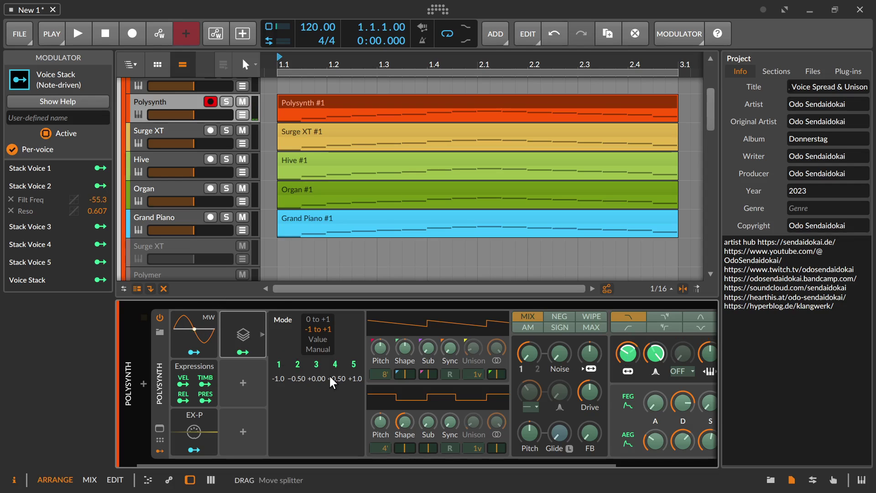
pyautogui.doubleClick(624, 356)
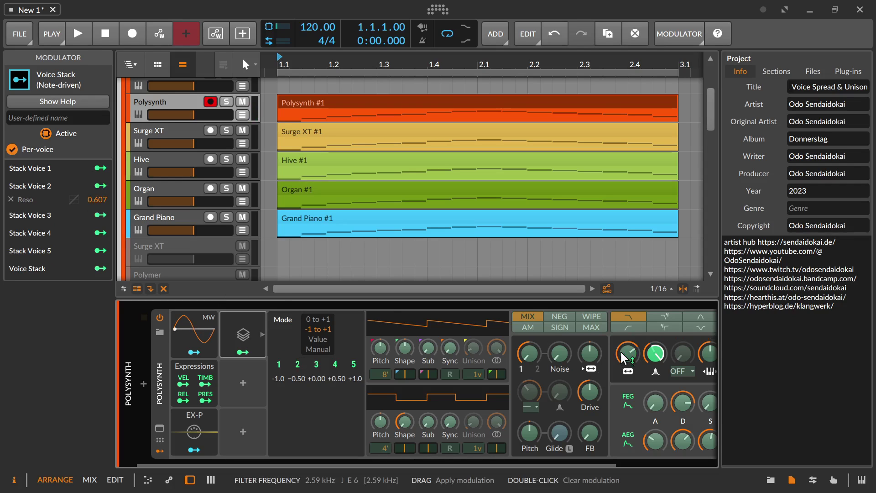
pyautogui.doubleClick(655, 353)
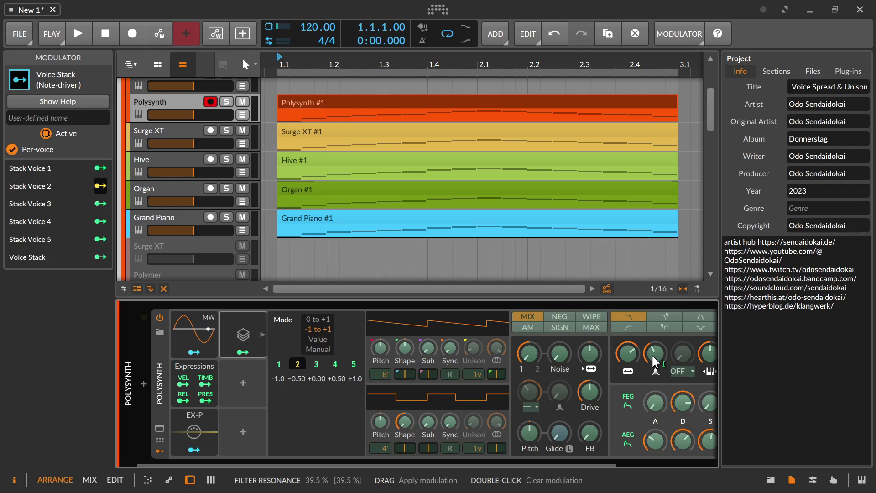
pyautogui.click(252, 355)
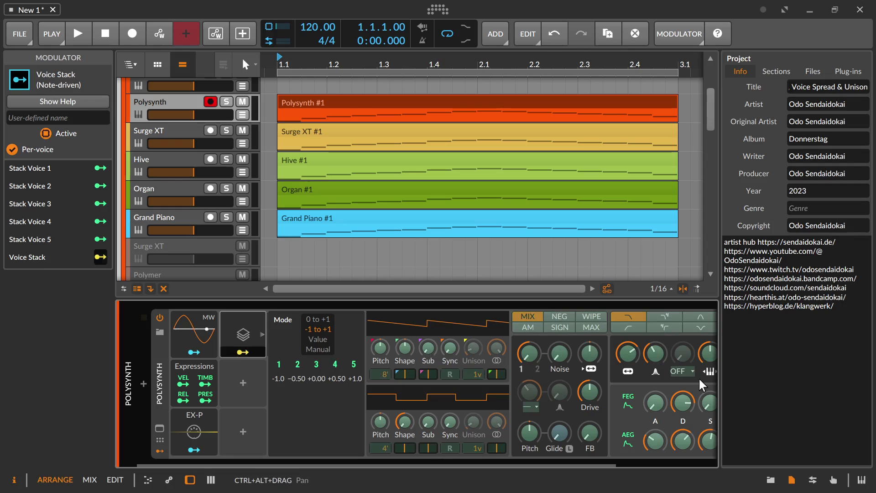
pyautogui.moveTo(628, 353); pyautogui.dragTo(628, 387)
pyautogui.moveTo(655, 353); pyautogui.dragTo(655, 338)
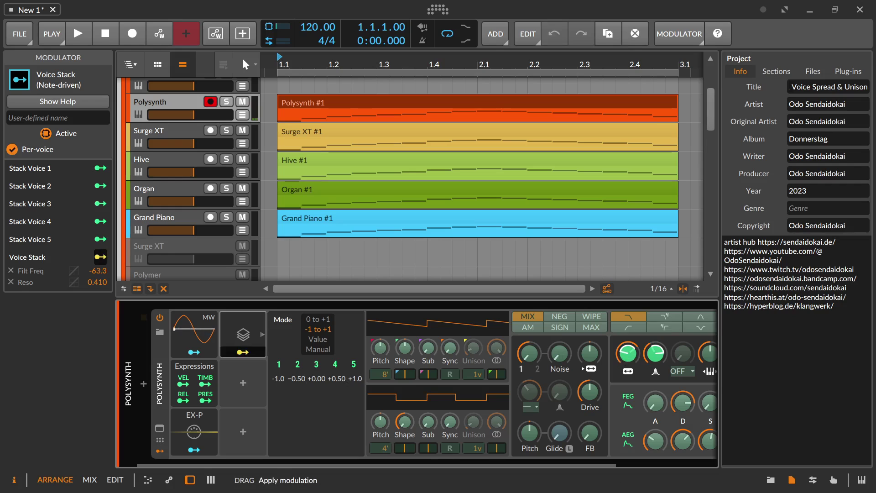
pyautogui.moveTo(625, 362); pyautogui.dragTo(645, 365)
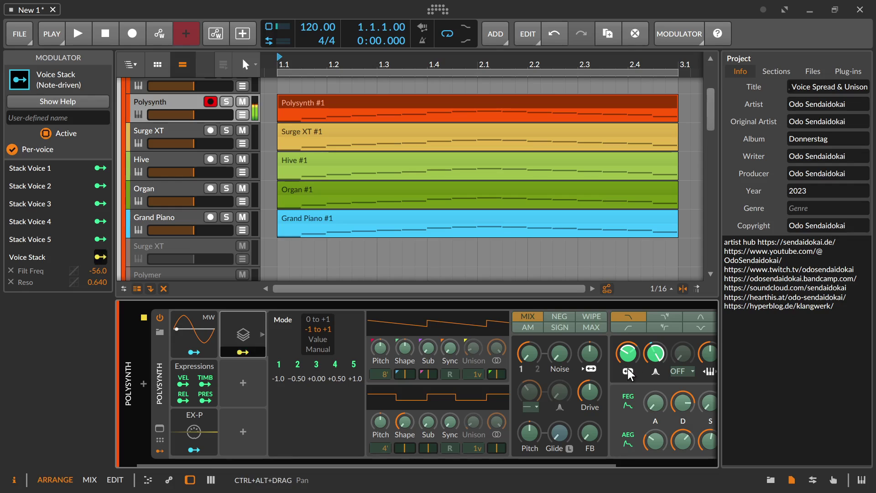
pyautogui.click(11, 282)
pyautogui.click(11, 271)
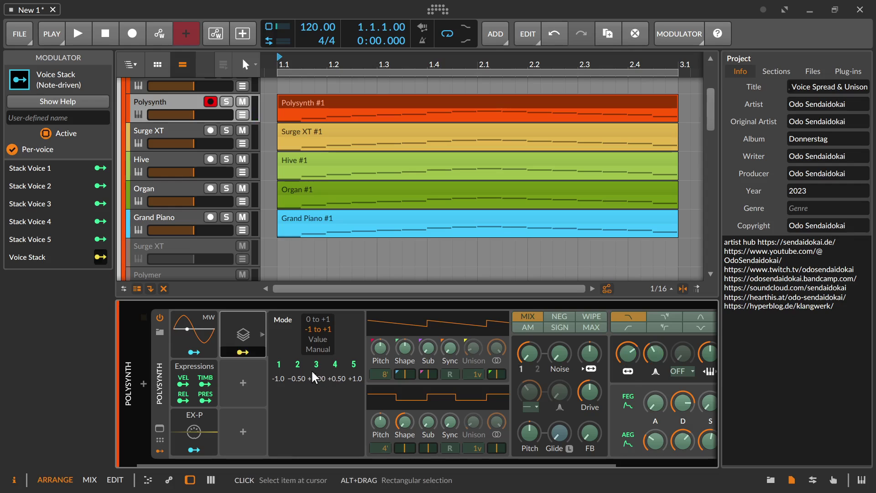
pyautogui.click(324, 340)
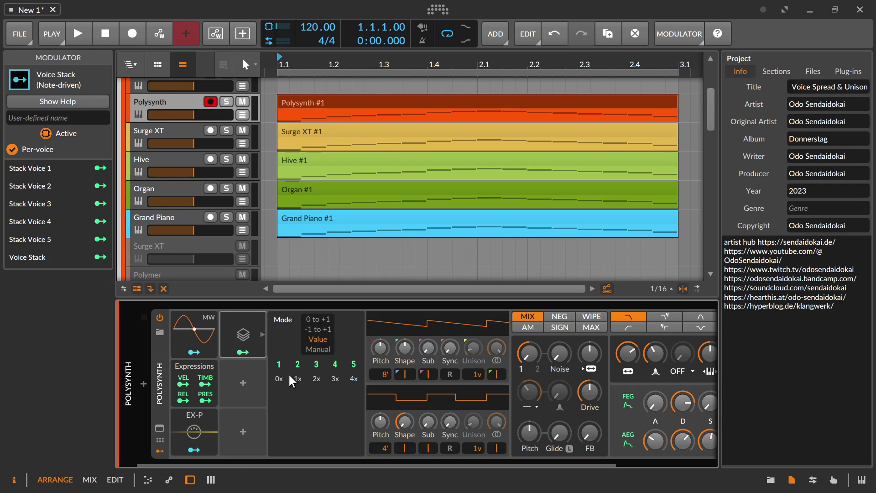
pyautogui.moveTo(272, 378); pyautogui.dragTo(360, 390)
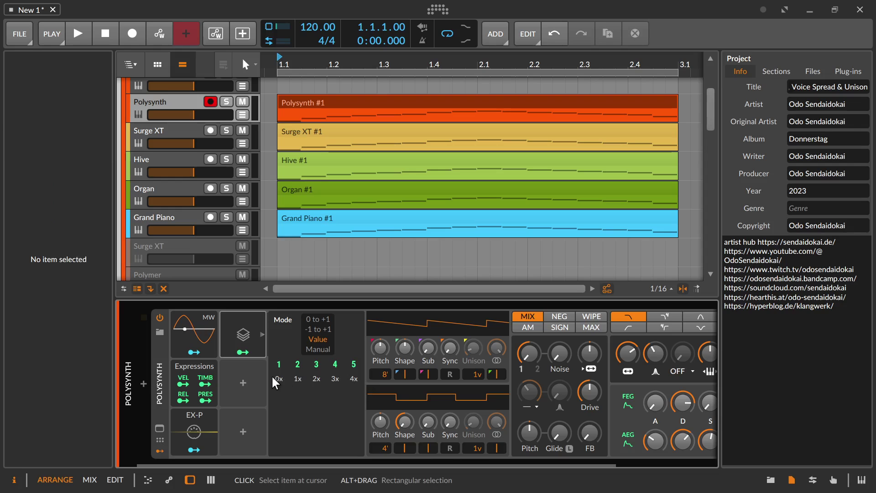
pyautogui.moveTo(273, 379); pyautogui.dragTo(372, 397)
pyautogui.click(235, 319)
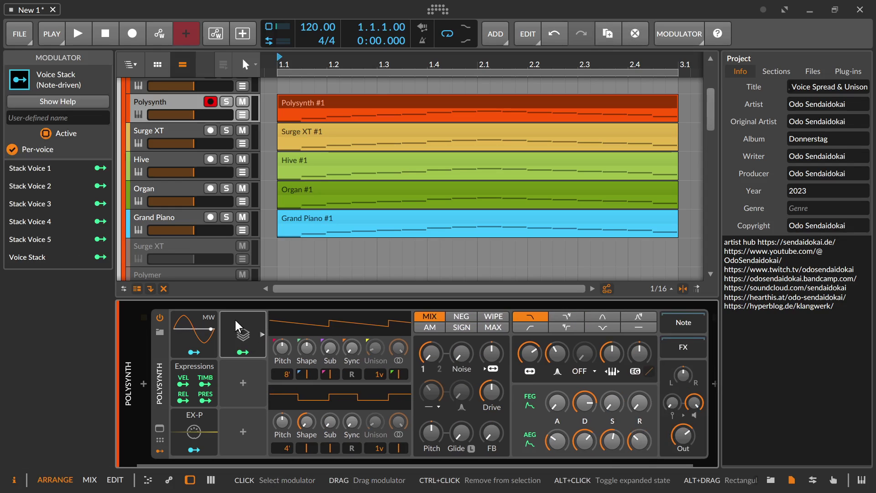
pyautogui.press('F1')
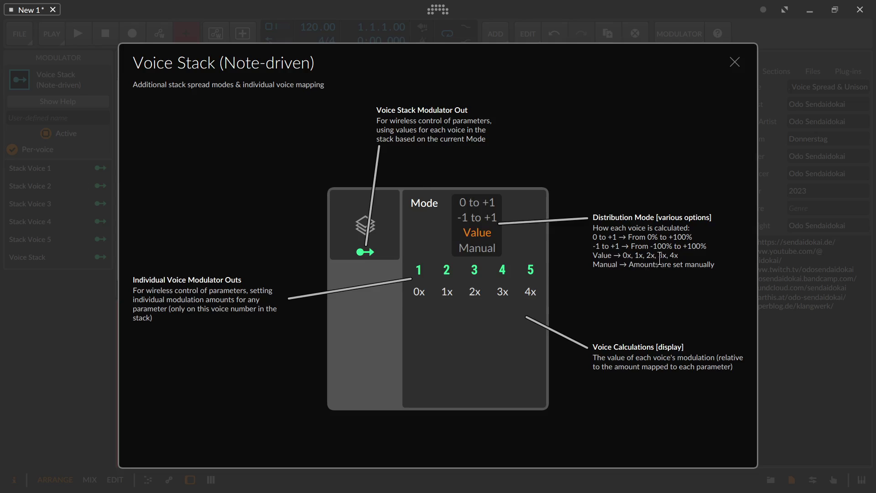
pyautogui.press('F1')
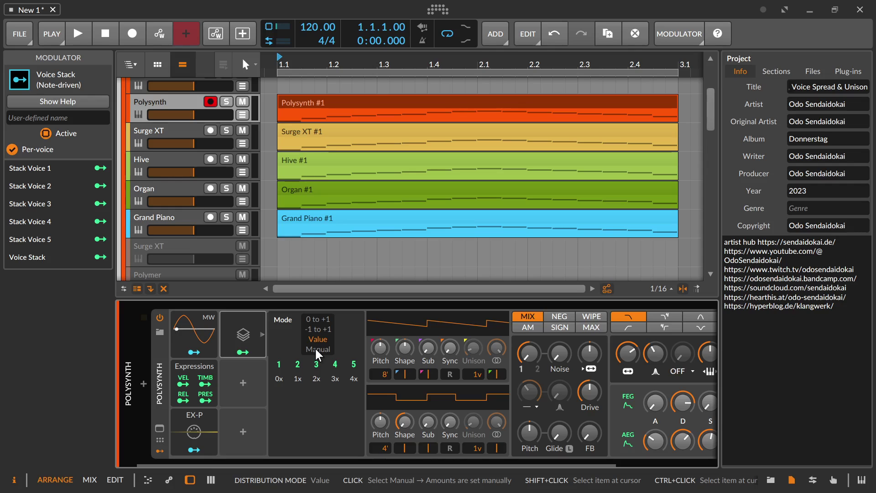
# Switch the Voice Stack distribution to Manual and try adjusting voice 1's amount.
pyautogui.click(283, 387)
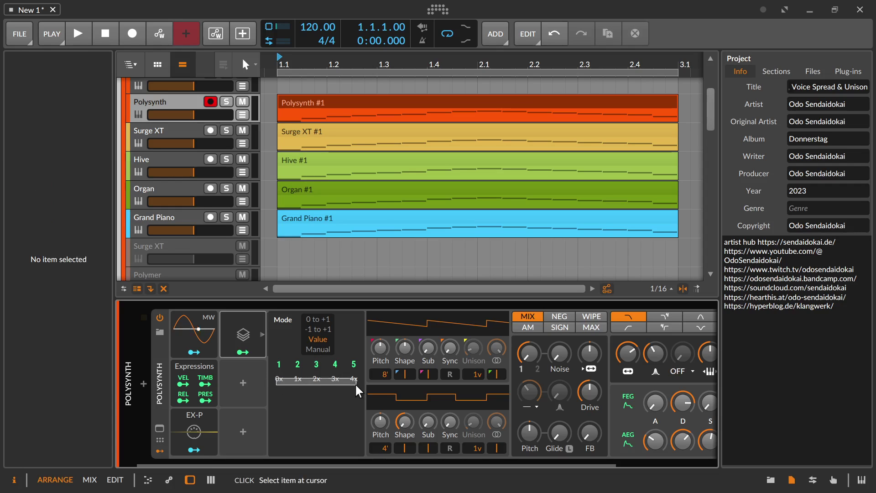
pyautogui.click(318, 350)
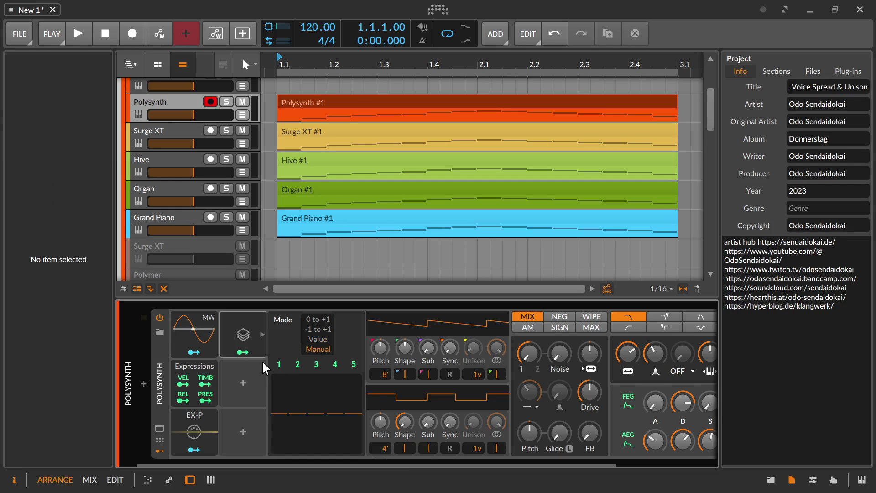
pyautogui.click(297, 365)
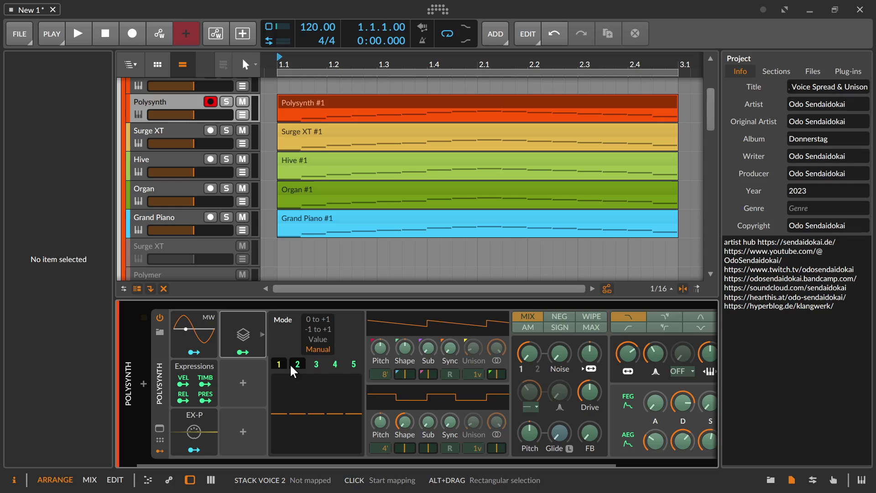
pyautogui.click(315, 365)
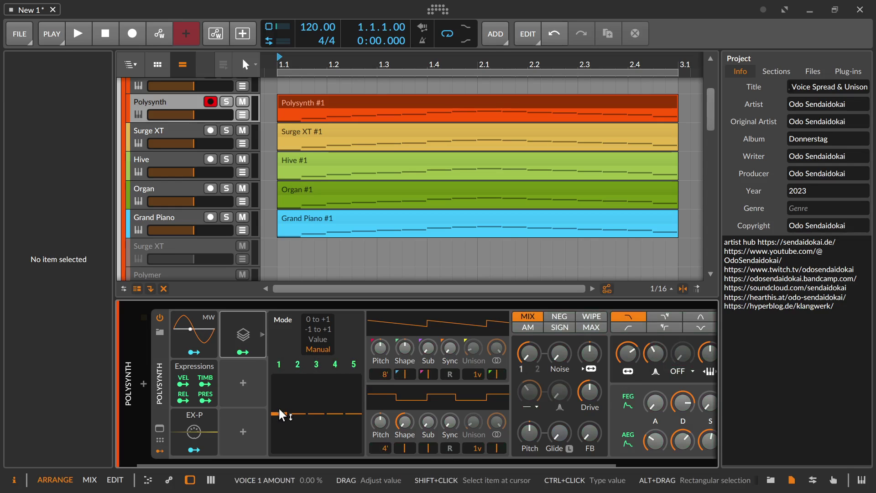
pyautogui.moveTo(284, 407)
pyautogui.mouseDown()
pyautogui.moveTo(280, 387)
pyautogui.moveTo(283, 418)
pyautogui.moveTo(279, 385)
pyautogui.moveTo(279, 453)
pyautogui.moveTo(280, 374)
pyautogui.moveTo(279, 414)
pyautogui.mouseUp()
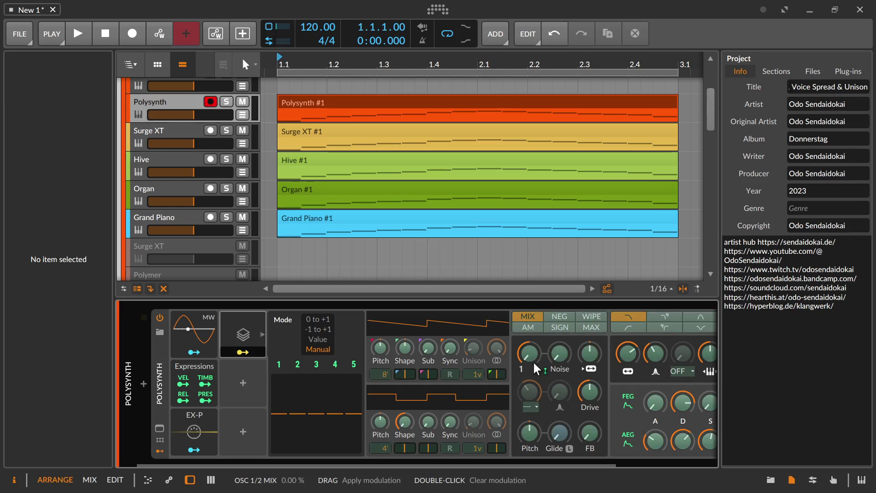
# Route the Voice Stack to Polysynth's OSC 1/2 Mix and Osc 2 Pitch.
pyautogui.moveTo(535, 368); pyautogui.dragTo(535, 338)
pyautogui.press('Escape')
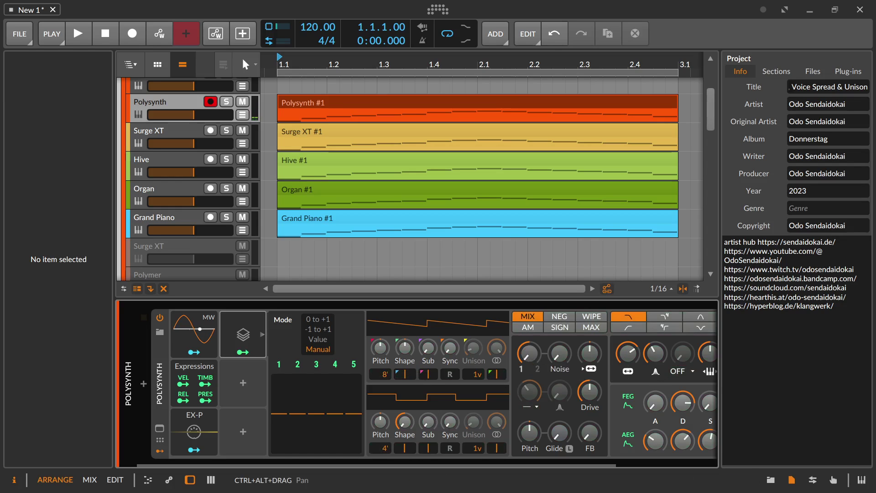
pyautogui.moveTo(628, 353); pyautogui.dragTo(628, 353)
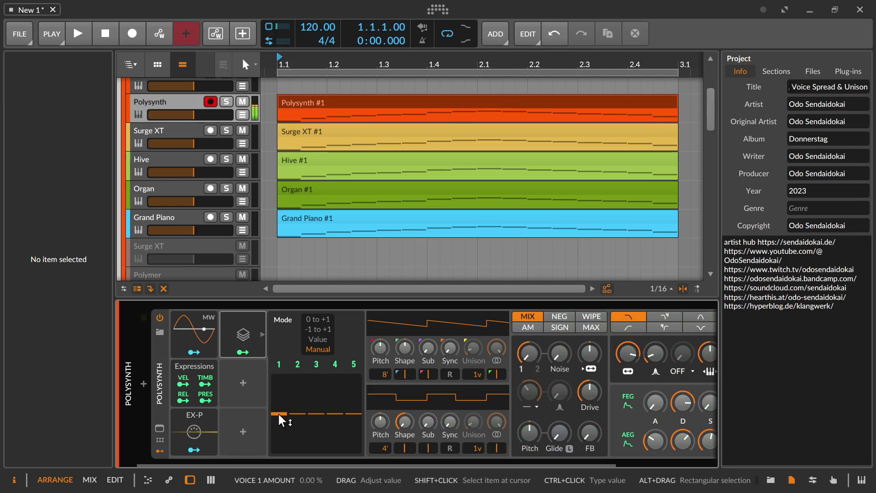
pyautogui.moveTo(278, 413); pyautogui.dragTo(279, 415)
pyautogui.click(242, 352)
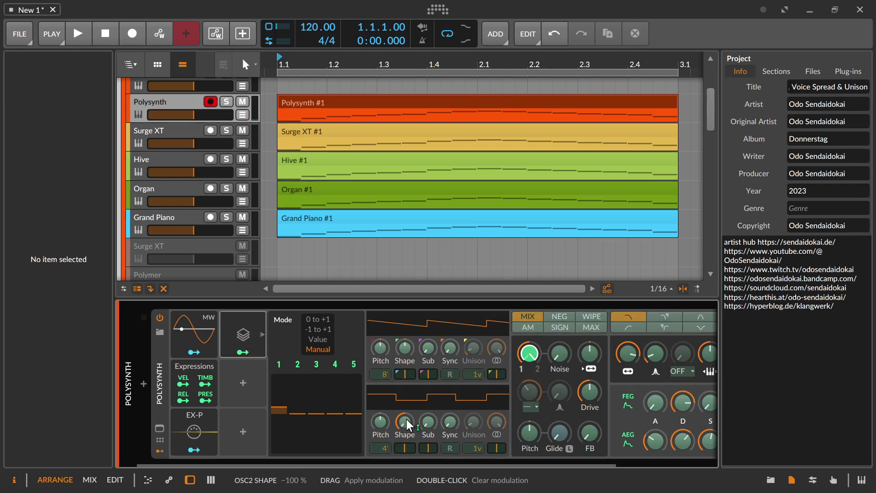
pyautogui.moveTo(530, 442); pyautogui.dragTo(533, 449)
pyautogui.press('Escape')
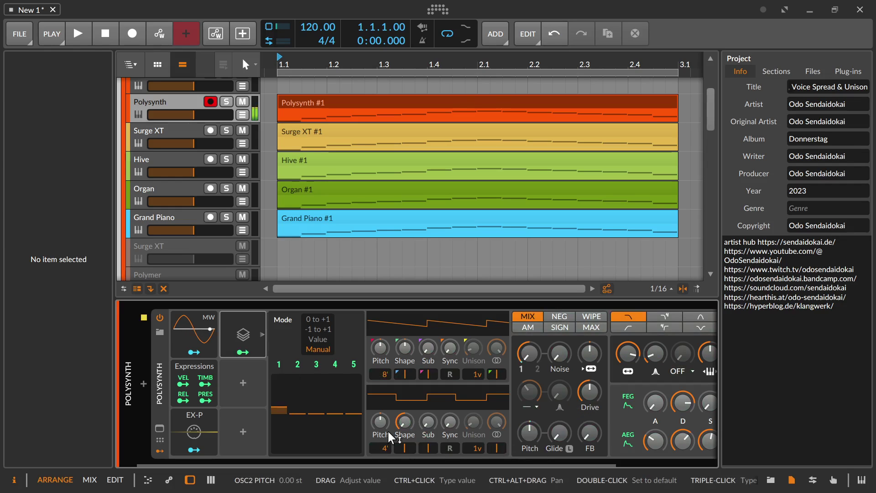
# Set per-voice amounts: voice 1 slightly higher, voice 2 below zero, voice 4 at −100%.
pyautogui.moveTo(267, 417); pyautogui.dragTo(354, 391)
pyautogui.moveTo(296, 410); pyautogui.dragTo(317, 395)
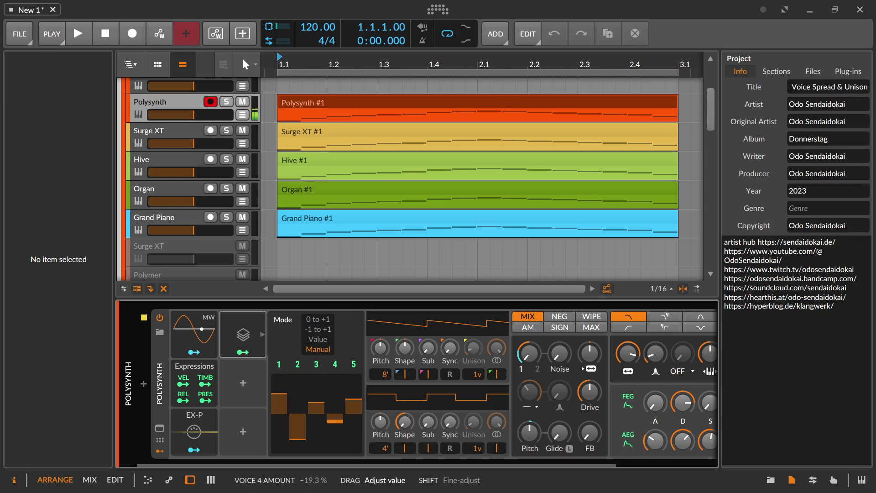
pyautogui.moveTo(342, 417)
pyautogui.mouseDown()
pyautogui.moveTo(342, 453)
pyautogui.moveTo(342, 381)
pyautogui.moveTo(335, 425)
pyautogui.mouseUp()
# Insert an LFO modulator and route it to the Voice Stack's voice 2 amount.
pyautogui.click(240, 381)
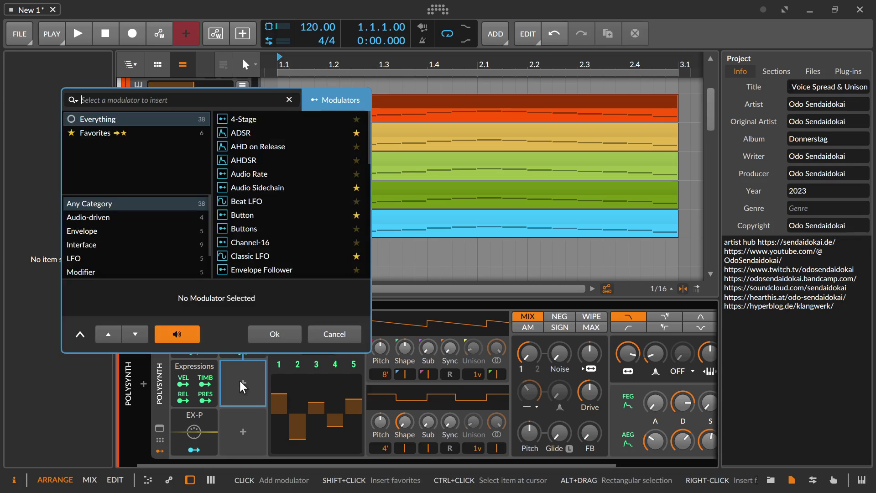
pyautogui.write('lfo')
pyautogui.press('Down')
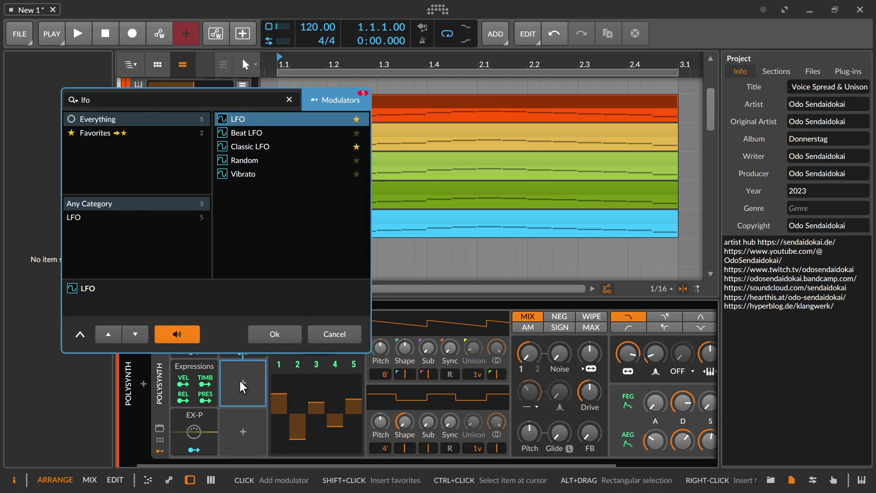
pyautogui.press('Return')
pyautogui.click(241, 401)
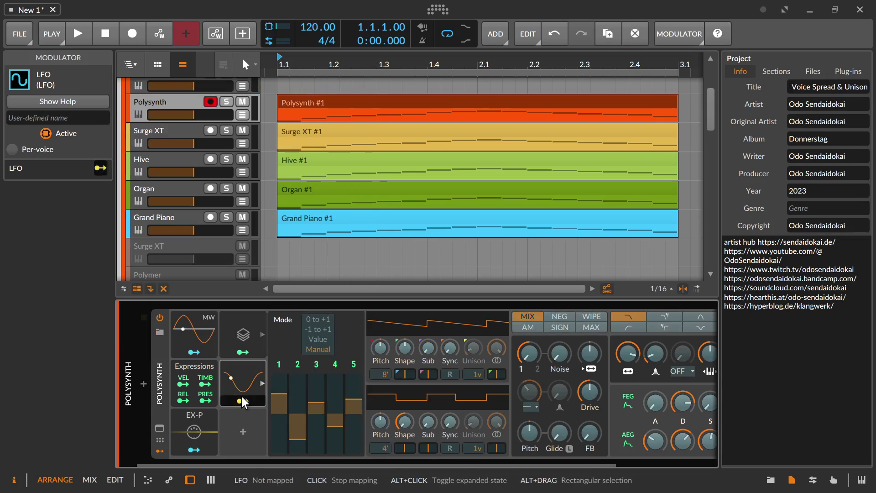
pyautogui.moveTo(300, 420)
pyautogui.mouseDown()
pyautogui.moveTo(299, 392)
pyautogui.moveTo(301, 426)
pyautogui.mouseUp()
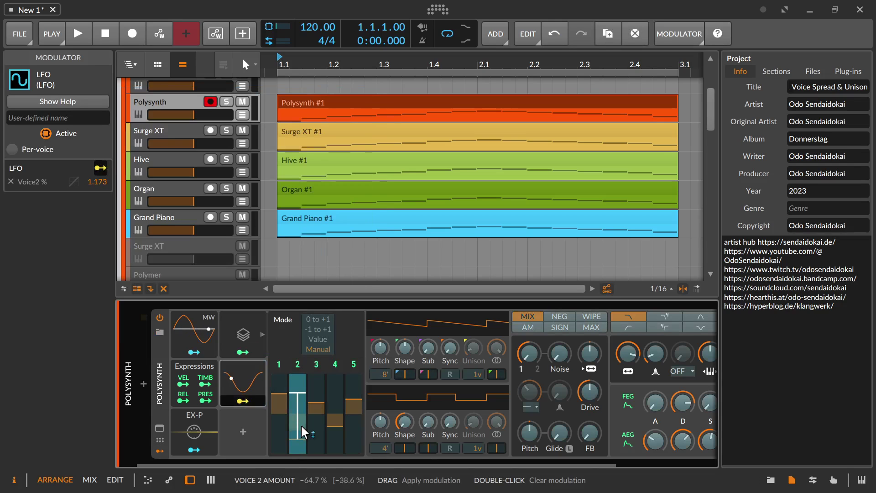
pyautogui.press('Escape')
pyautogui.click(298, 431)
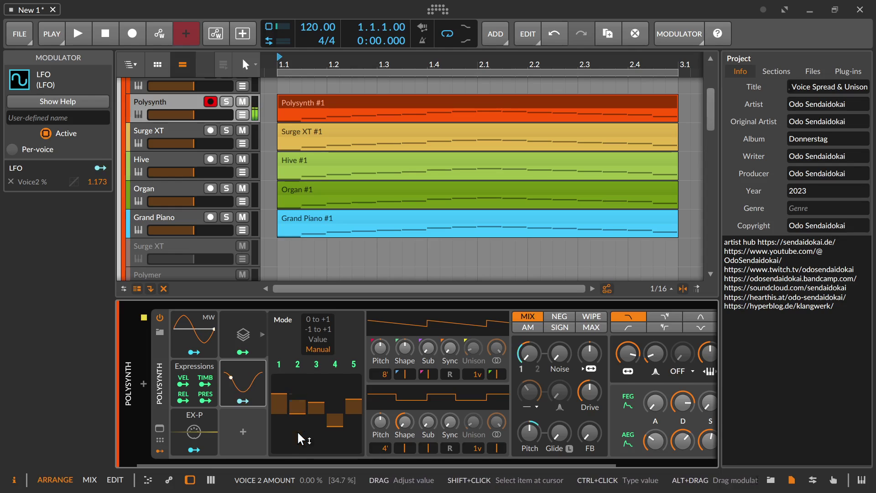
# Bend the LFO waveform's curve, then show the Voice Stack's per-voice amounts again.
pyautogui.click(239, 382)
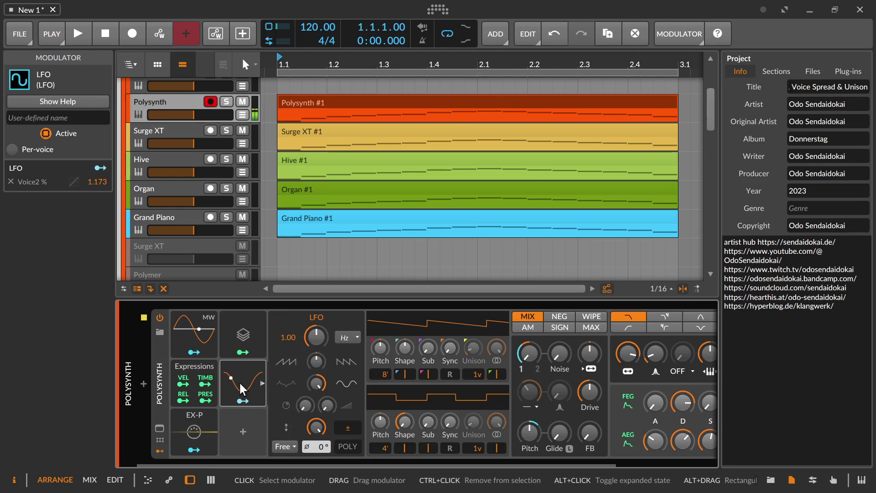
pyautogui.moveTo(316, 357)
pyautogui.mouseDown()
pyautogui.moveTo(316, 378)
pyautogui.moveTo(316, 358)
pyautogui.mouseUp()
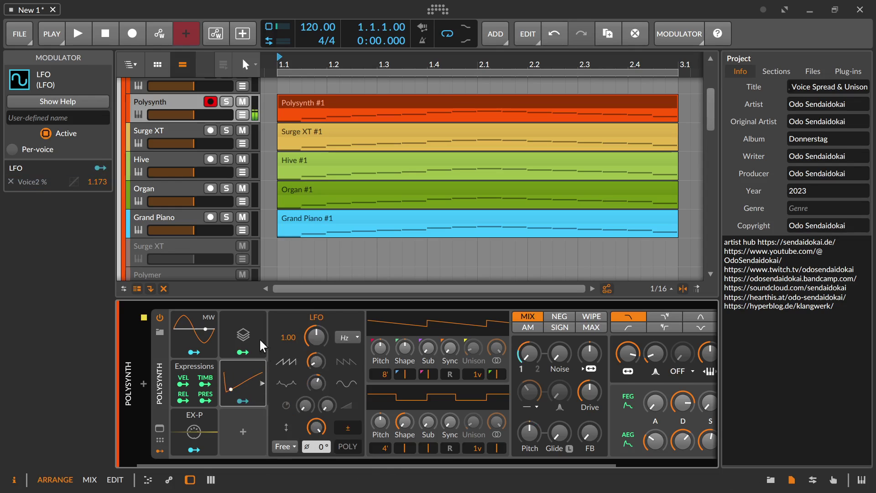
pyautogui.click(253, 318)
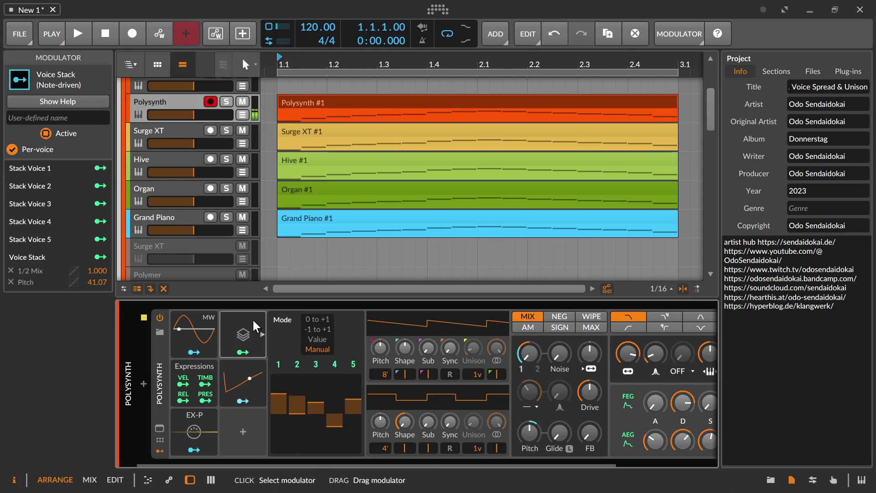
# Route the LFO to the voice 3 amount with a negative depth.
pyautogui.click(244, 401)
pyautogui.moveTo(316, 407); pyautogui.dragTo(350, 424)
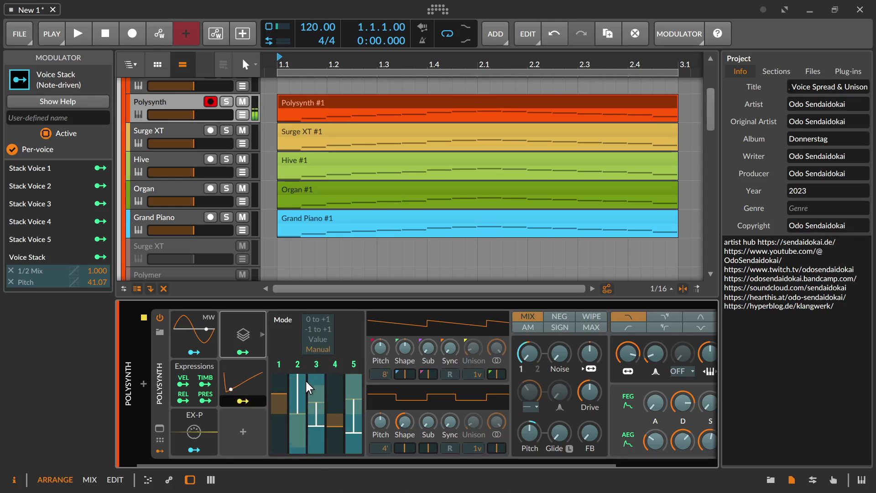